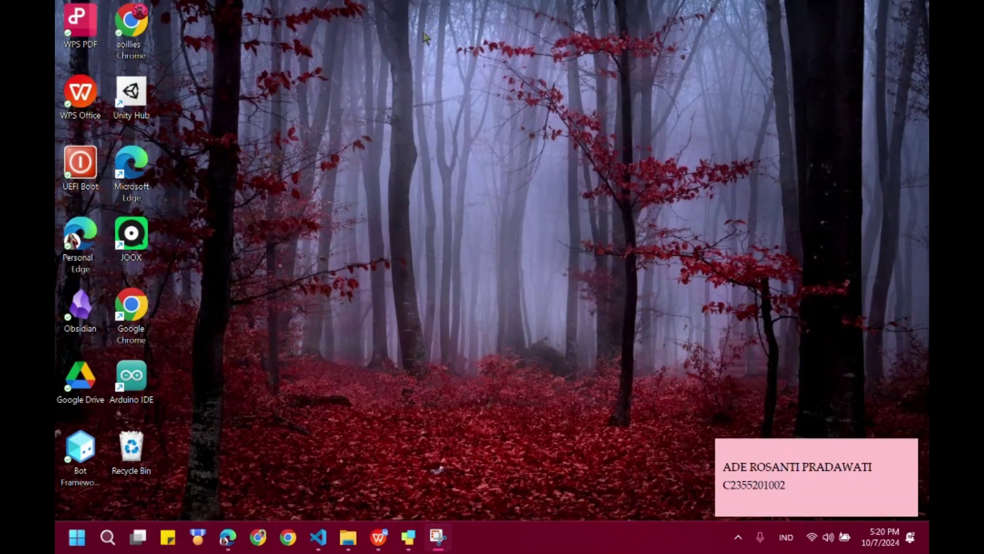
- Launch Google Chrome from the Windows taskbar
click(289, 538)
- Pick a Chrome profile, go to veracrypt.fr and open its Downloads page
click(423, 275)
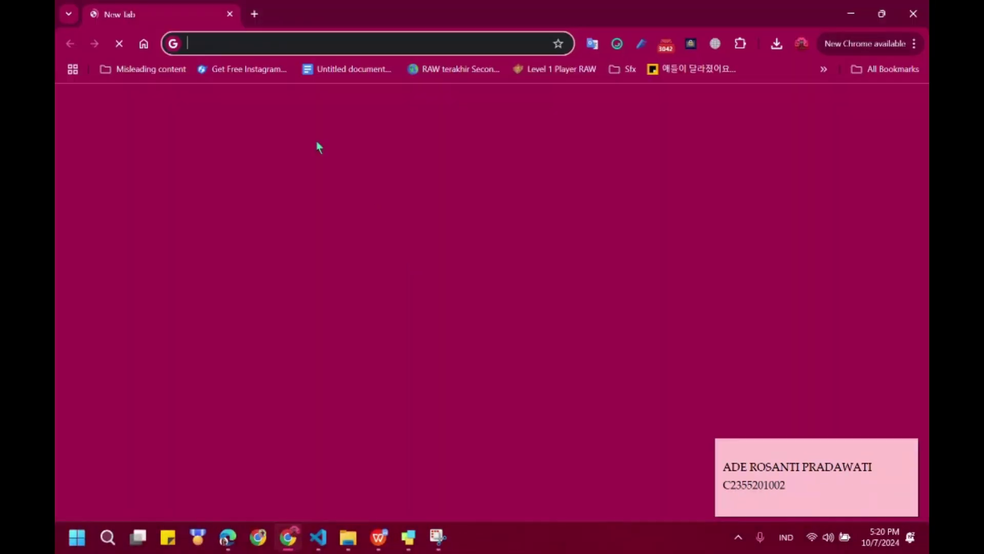
text(VER)
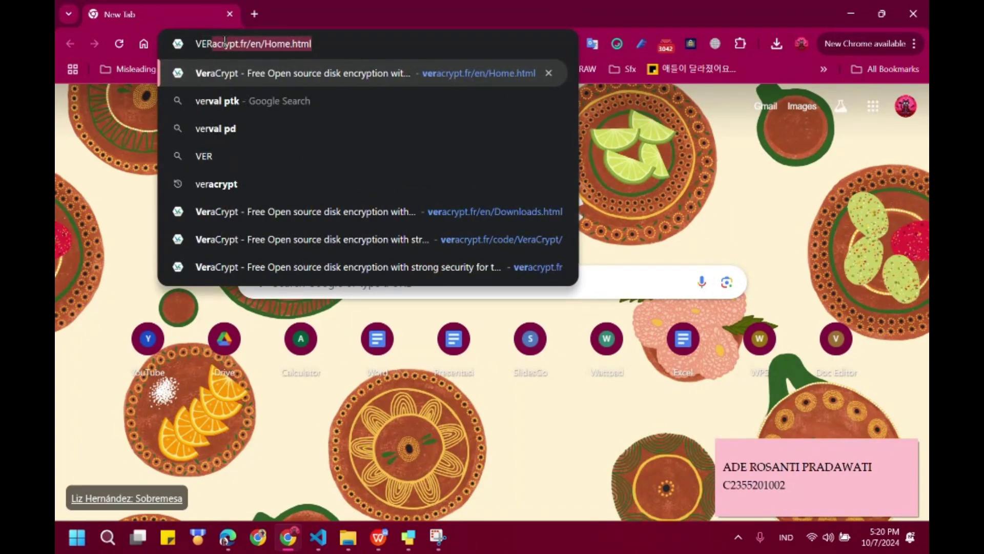
key(Return)
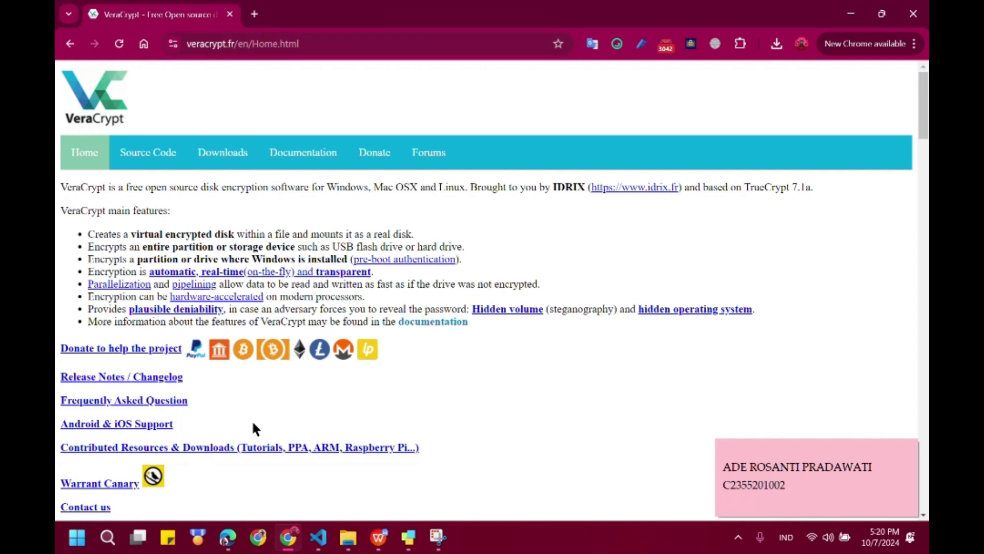
click(237, 164)
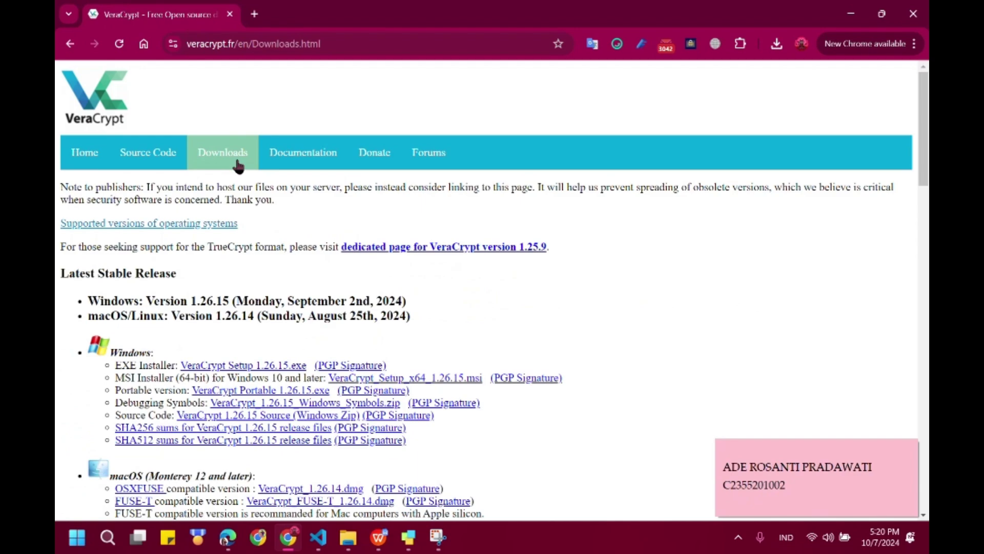
- Save VeraCrypt Setup 1.26.15.exe into the Downloads folder and show it in File Explorer
scroll(354, 259, down, 3)
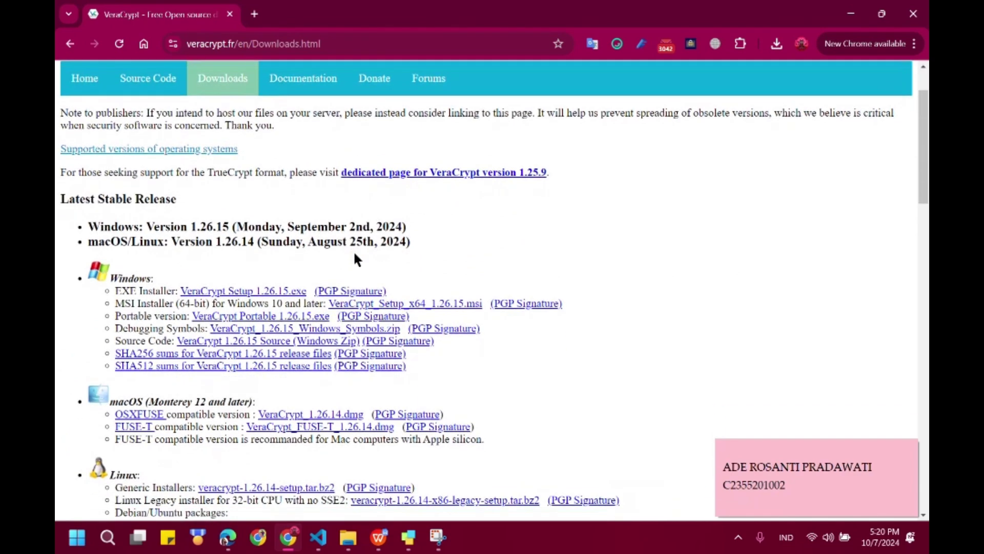
scroll(357, 259, down, 1)
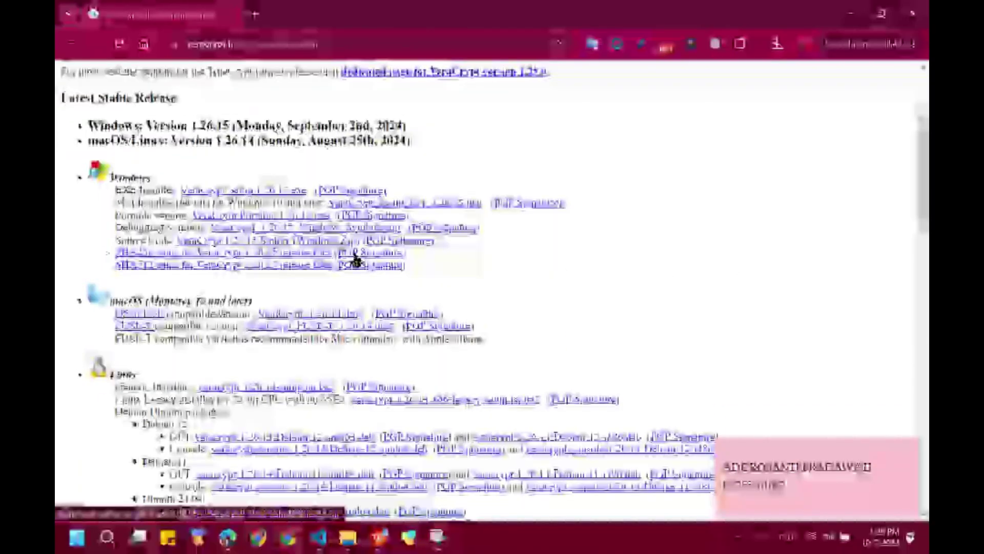
scroll(355, 261, down, 1)
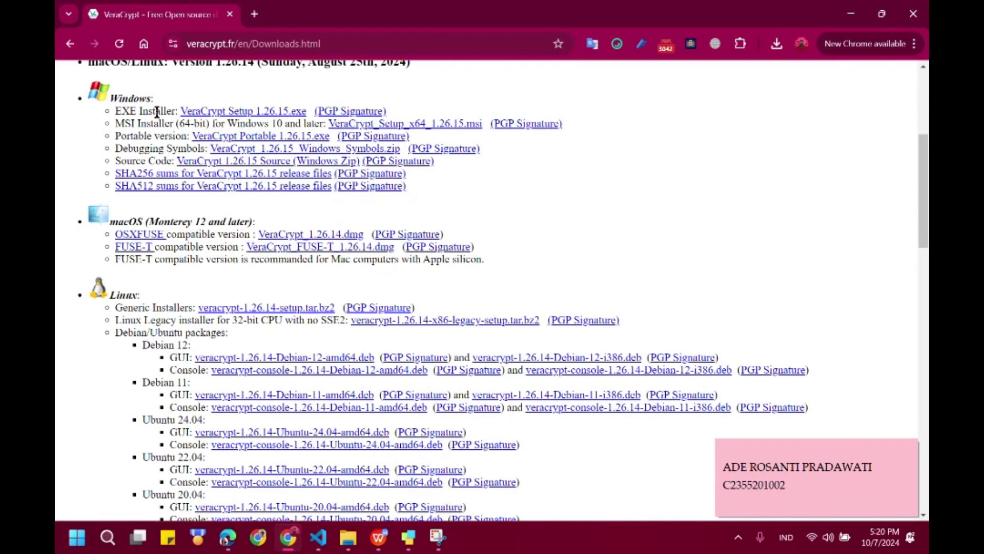
click(220, 114)
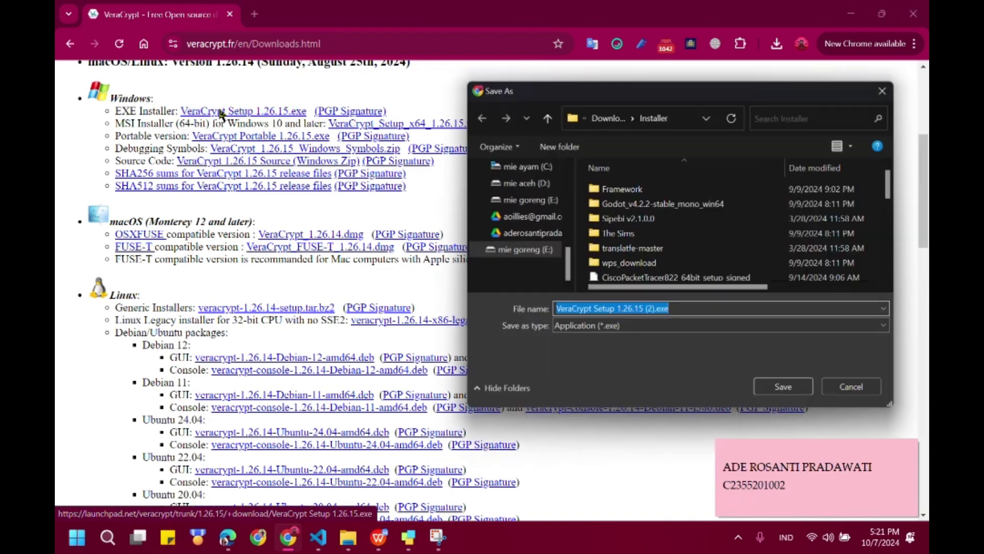
scroll(520, 236, up, 5)
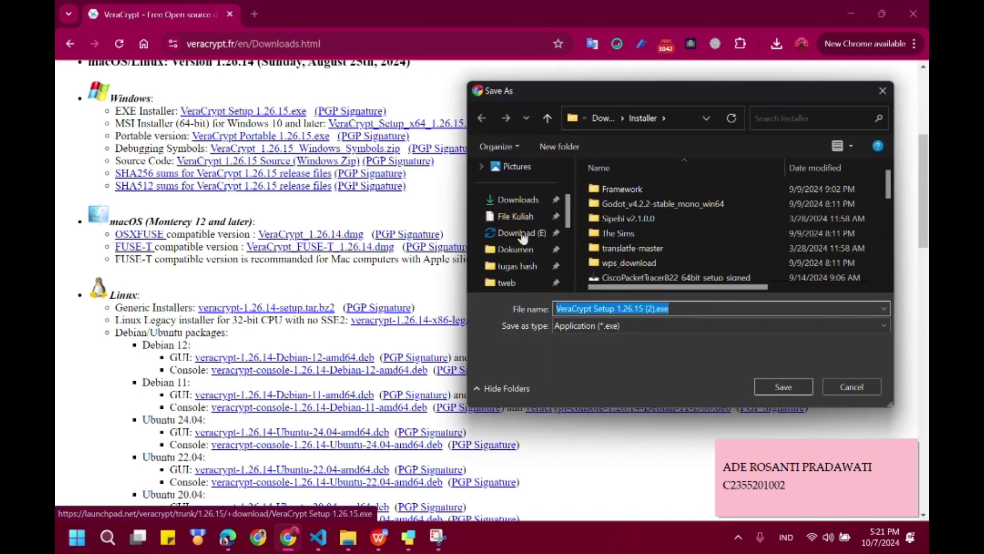
click(511, 202)
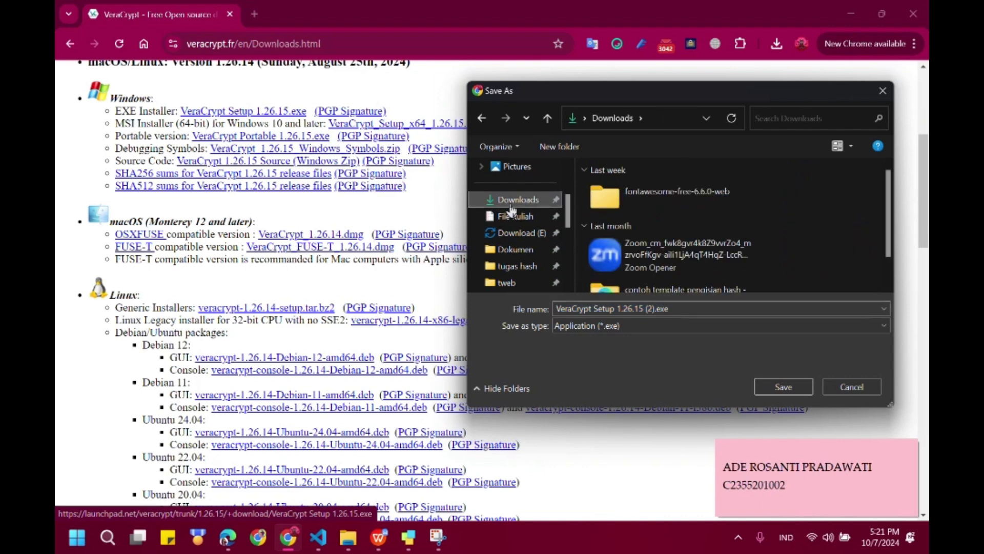
click(659, 307)
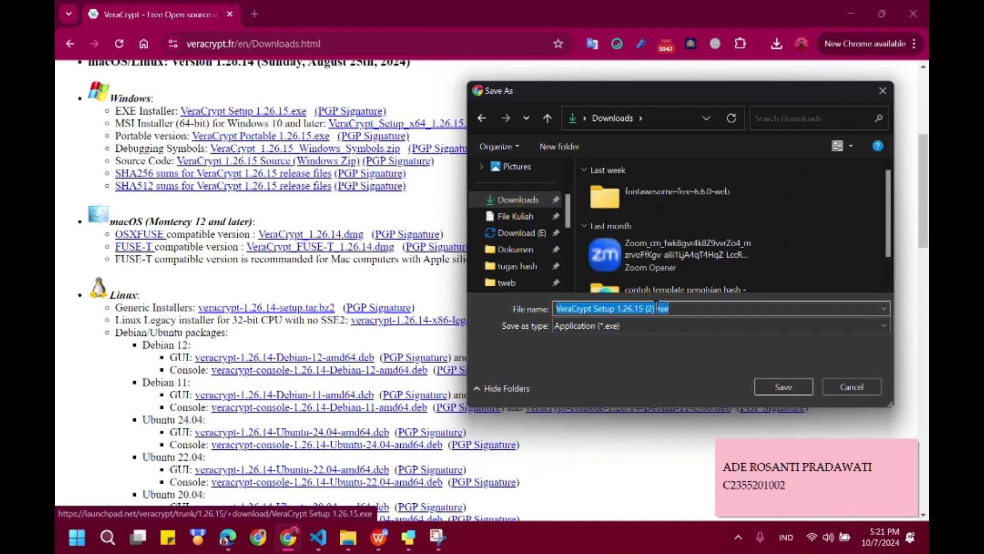
click(794, 390)
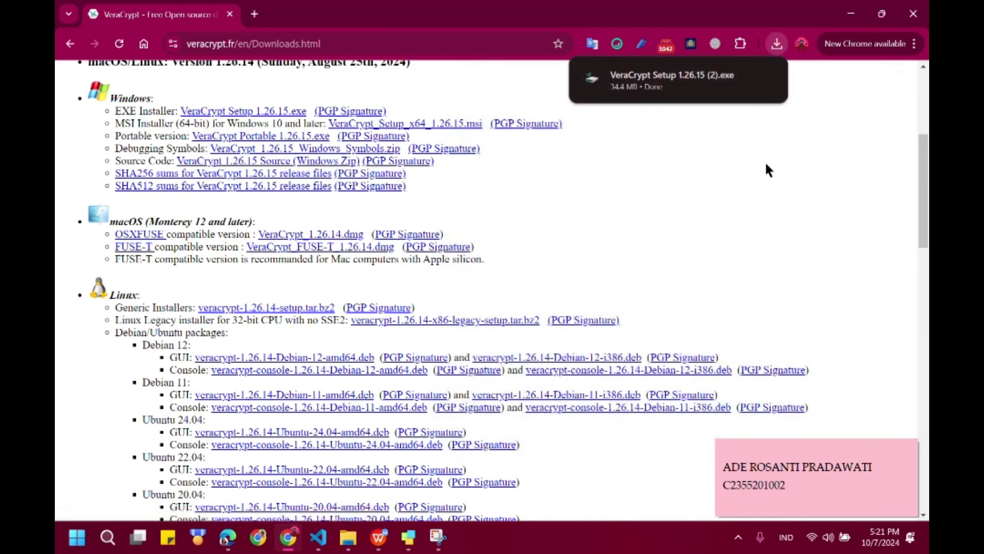
mouse_move(641, 94)
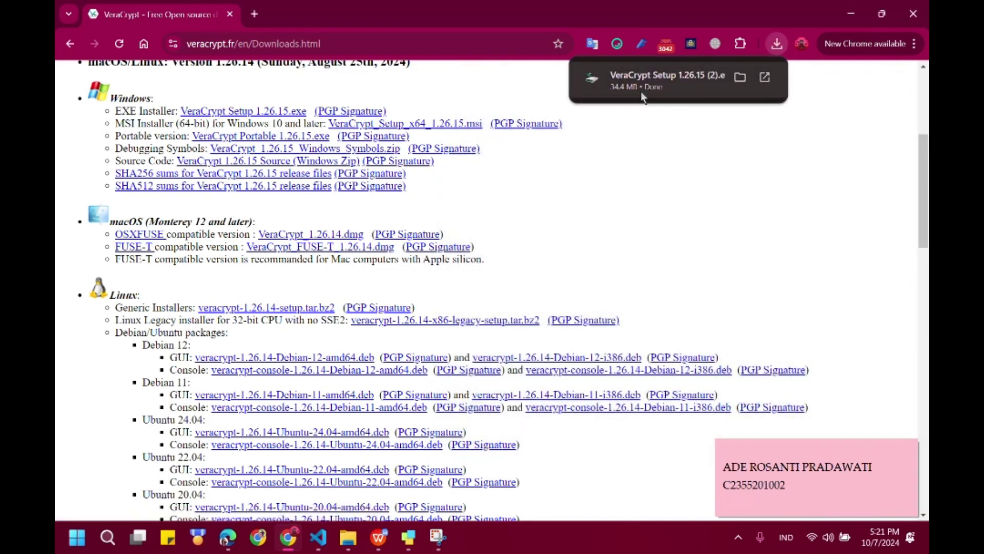
click(740, 78)
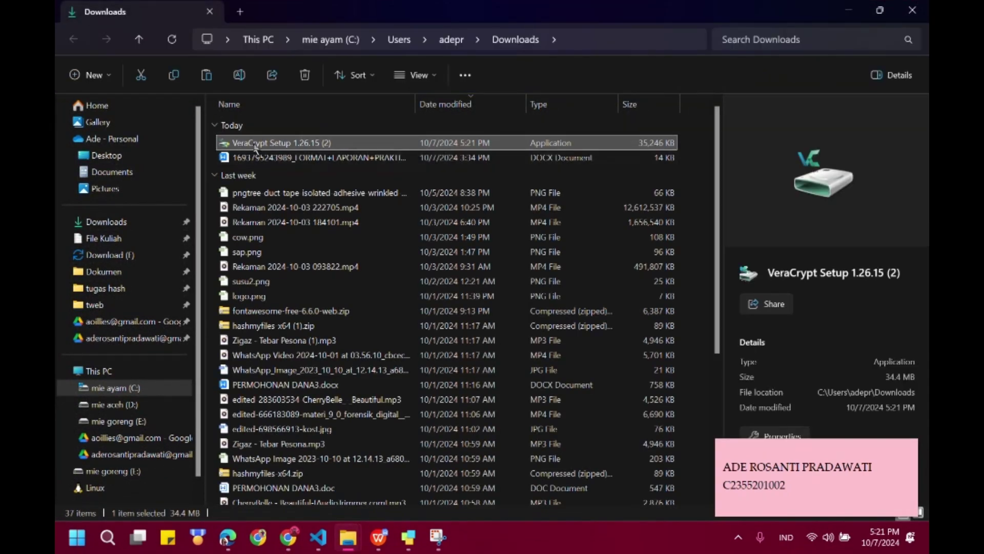
- Run VeraCrypt Setup 1.26.15 (2) with administrator approval, keeping English as the setup language
double_click(290, 143)
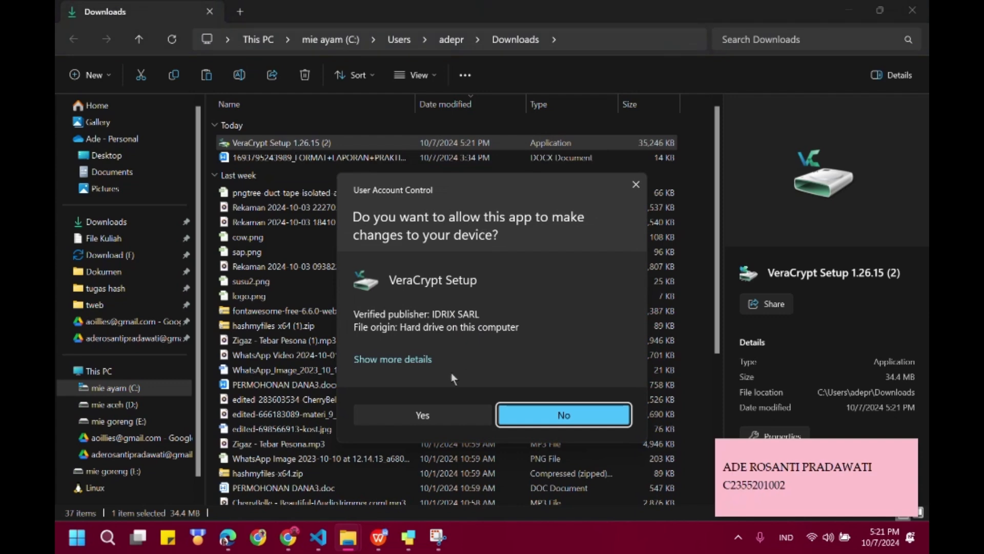
click(423, 415)
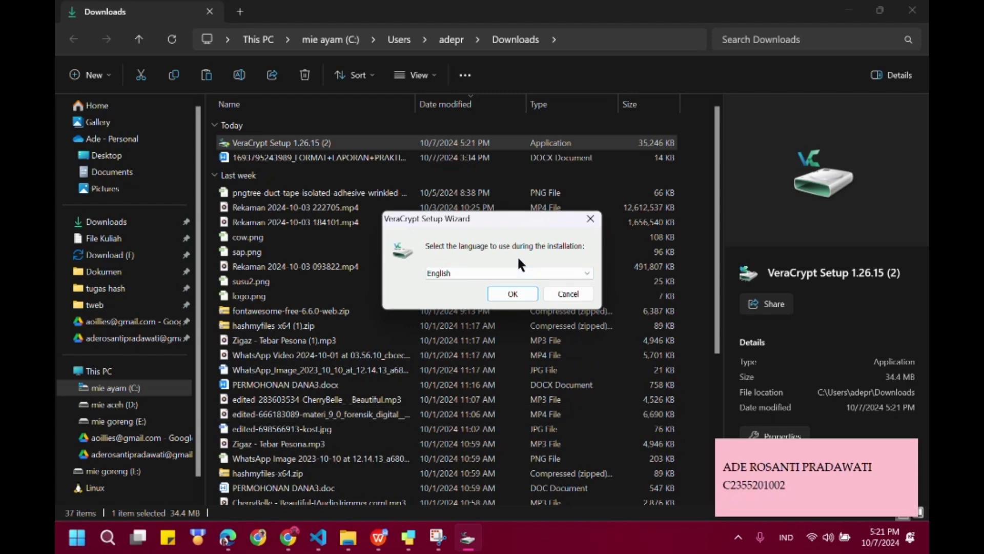
click(453, 274)
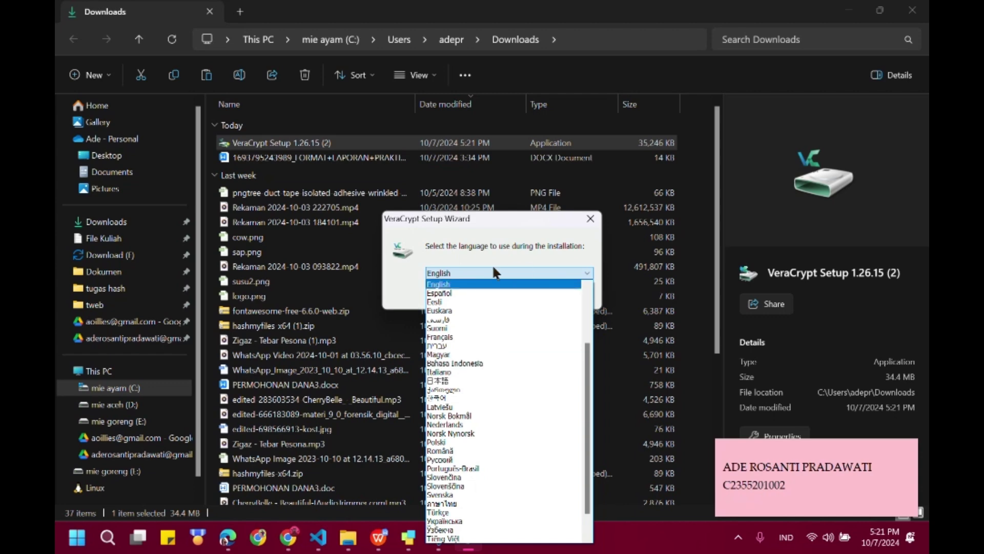
click(473, 272)
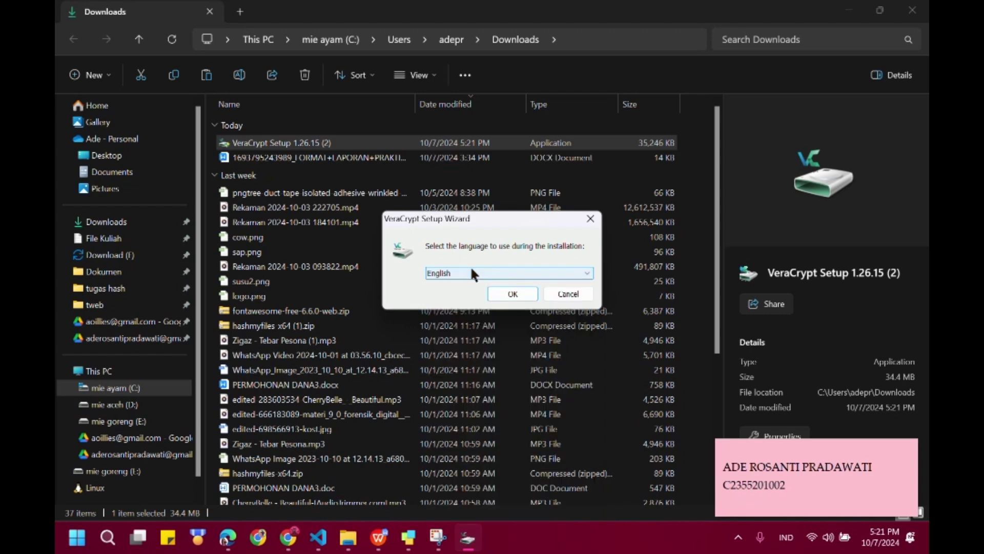
click(513, 293)
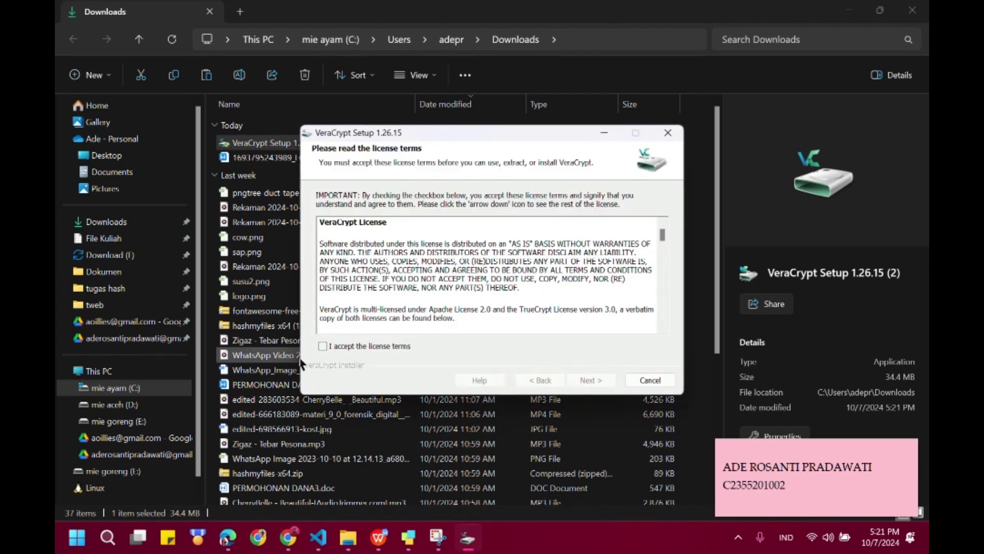
- Accept the VeraCrypt license terms and advance to the Wizard Mode page
click(324, 347)
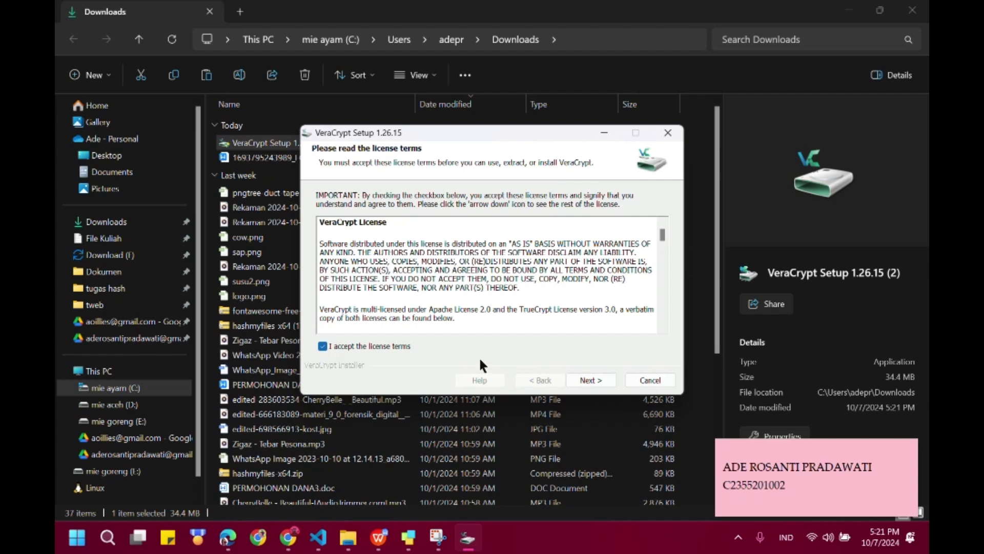
click(605, 381)
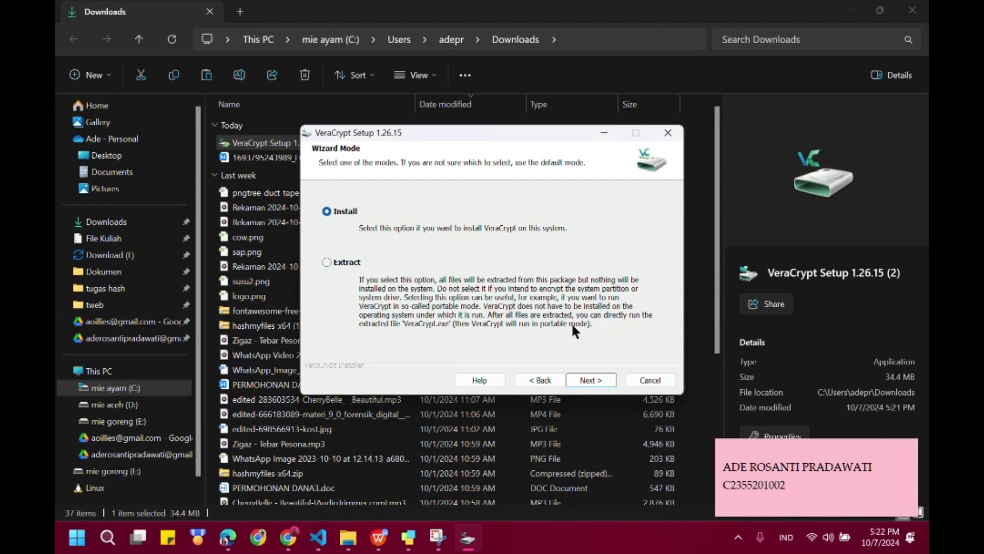
- Install VeraCrypt to C:\Program Files\VeraCrypt\ without a desktop icon, then finish setup declining the tutorial
click(597, 381)
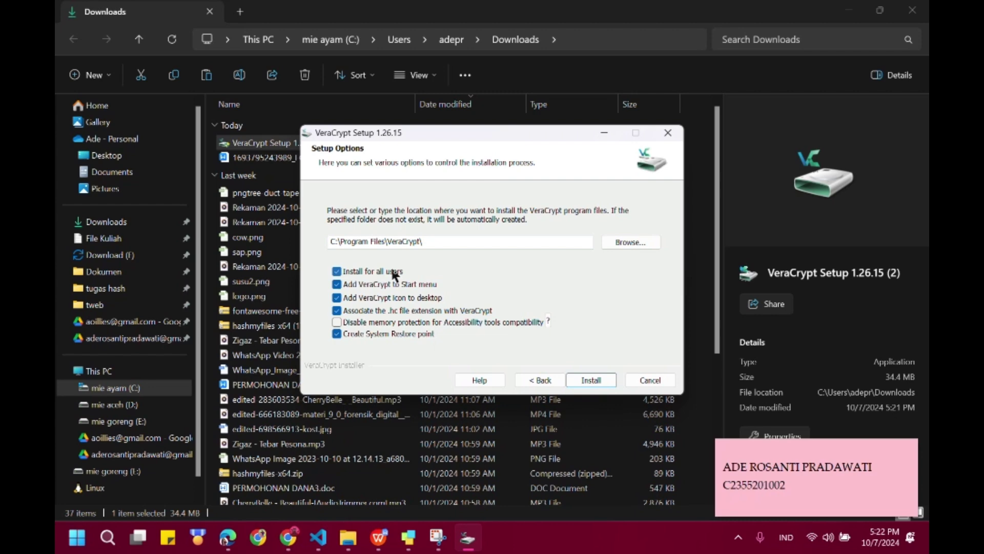
click(343, 304)
click(601, 377)
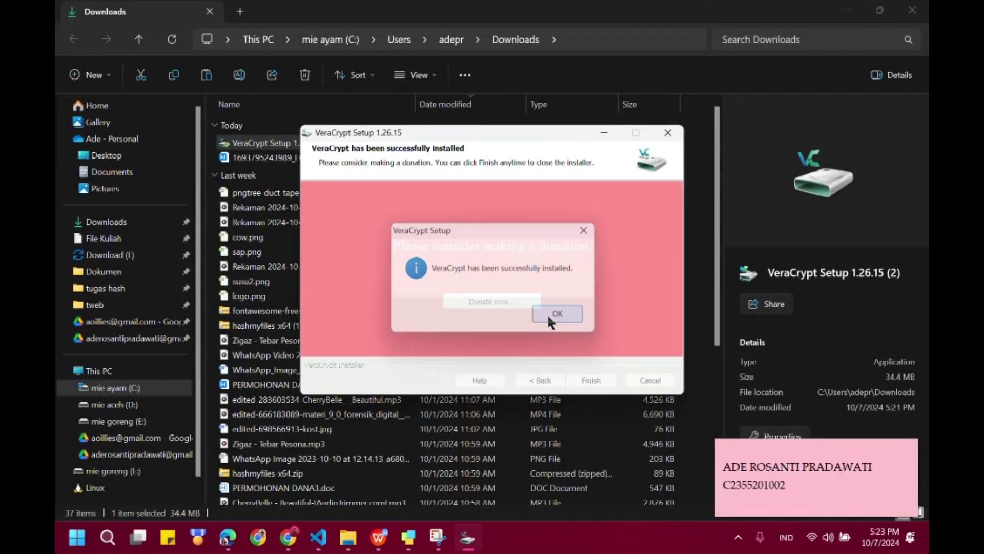
click(547, 313)
click(600, 385)
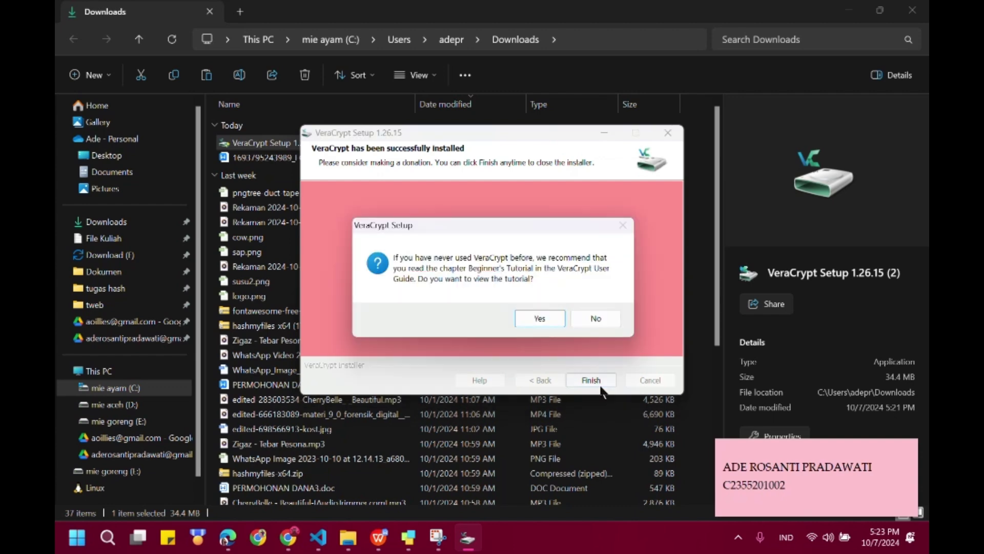
click(598, 315)
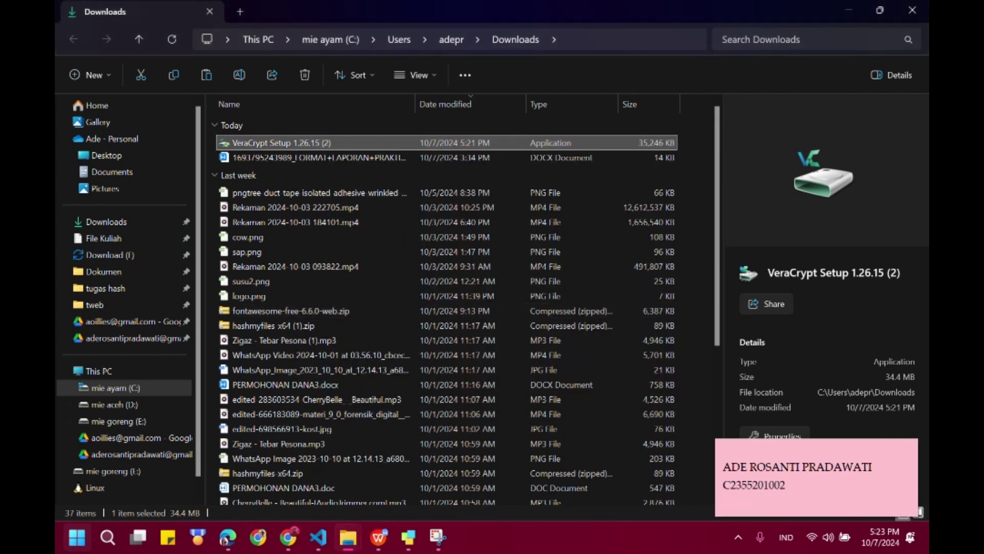
click(77, 536)
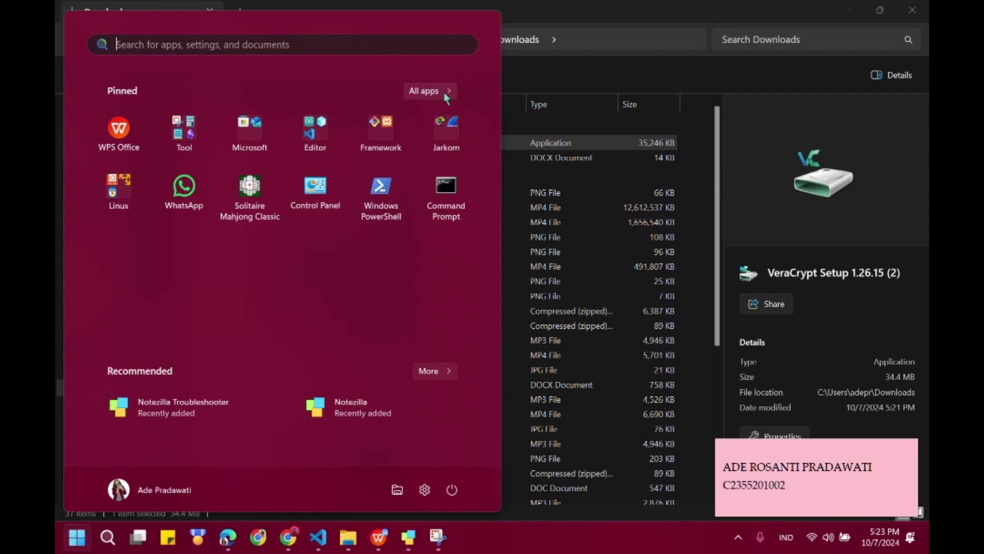
- Show All apps in the Start menu and expand the VeraCrypt folder under V
click(444, 91)
scroll(306, 187, down, 5)
scroll(307, 186, down, 10)
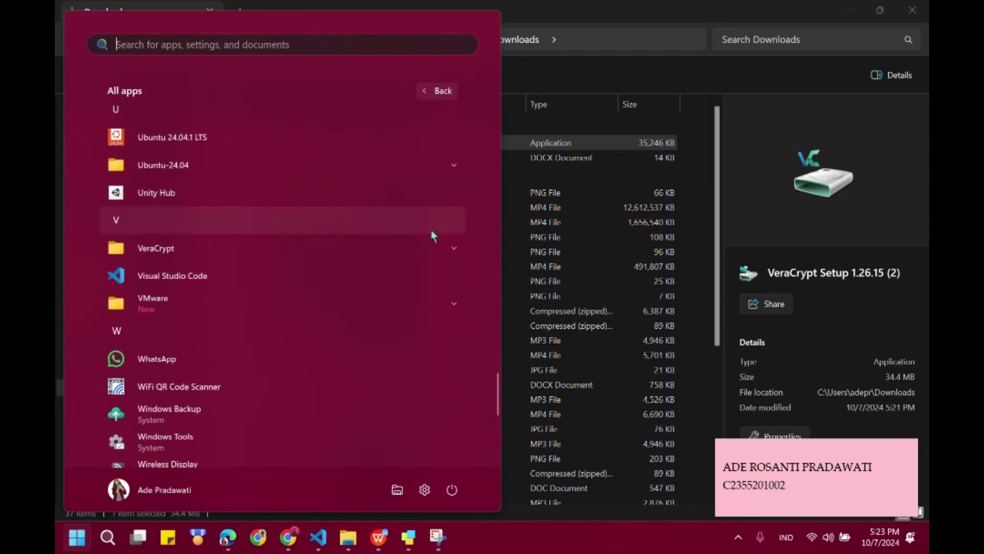
click(440, 248)
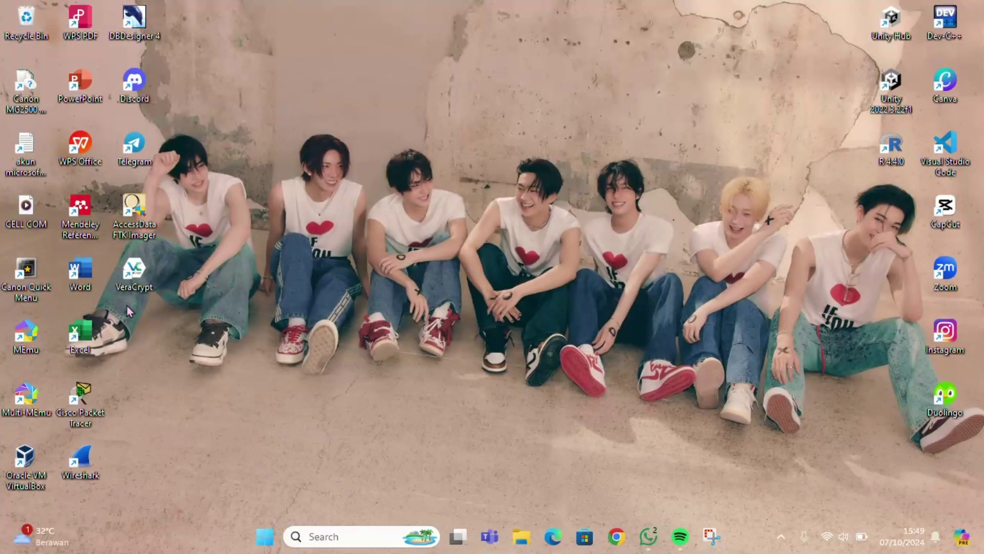
- Launch VeraCrypt and start a standard VeraCrypt encrypted file container in the Volume Creation Wizard
double_click(148, 262)
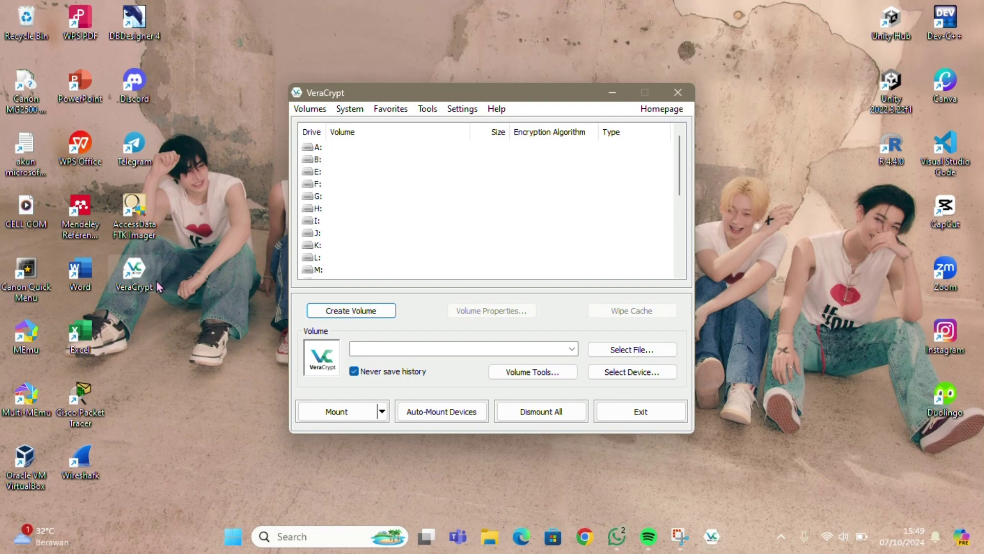
click(349, 311)
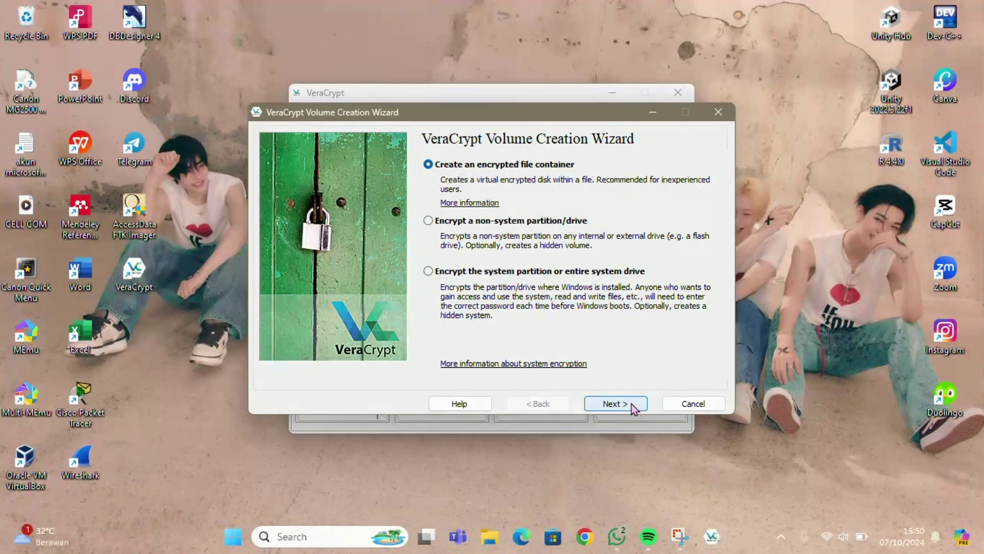
click(616, 403)
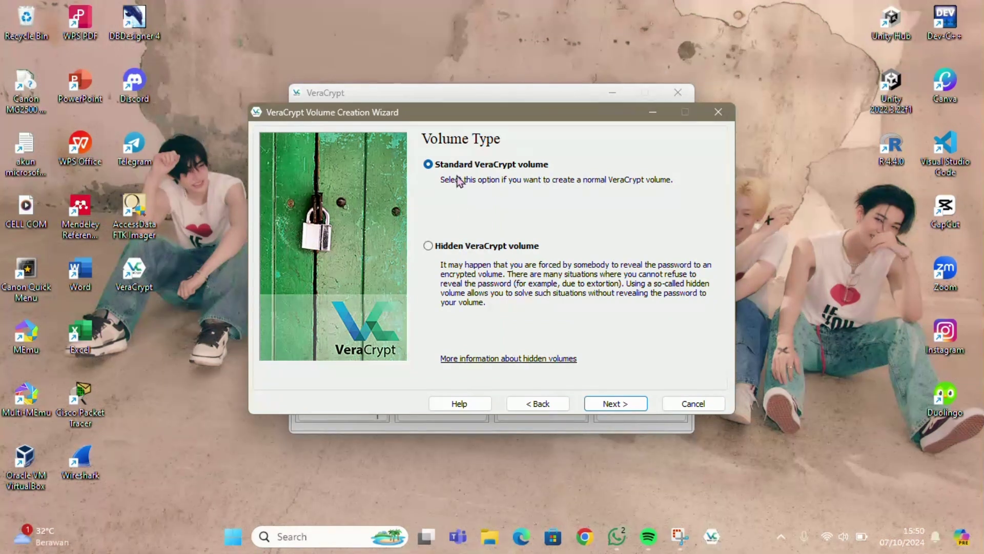
click(616, 403)
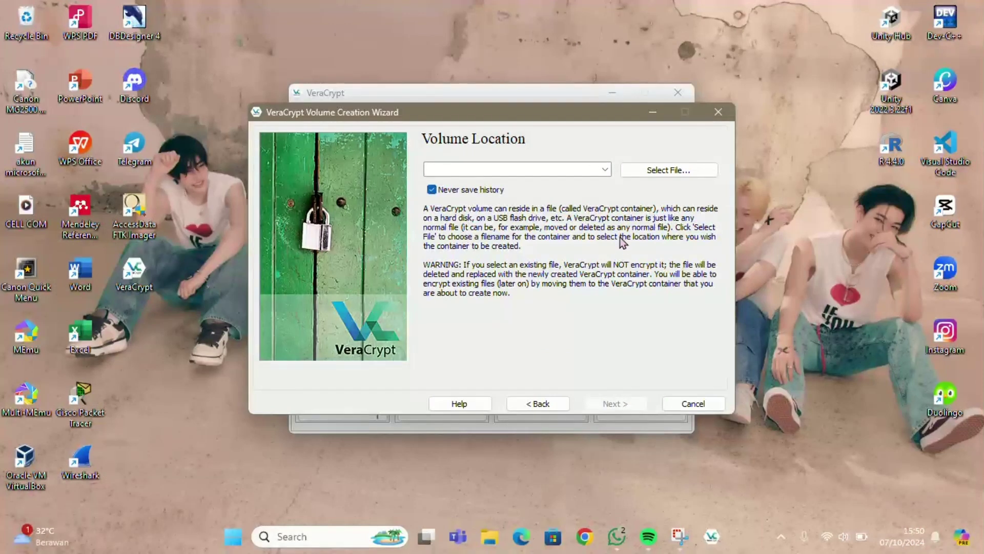
- Save the container as rahasiaa.hc on DATA (D:) with the VeraCrypt Volumes (*.hc) type
click(644, 173)
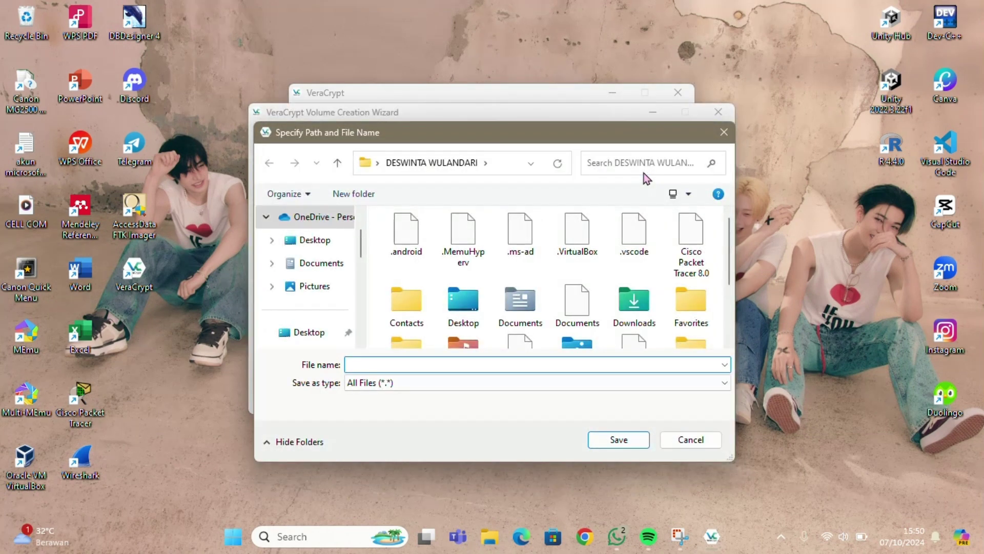
scroll(314, 294, down, 5)
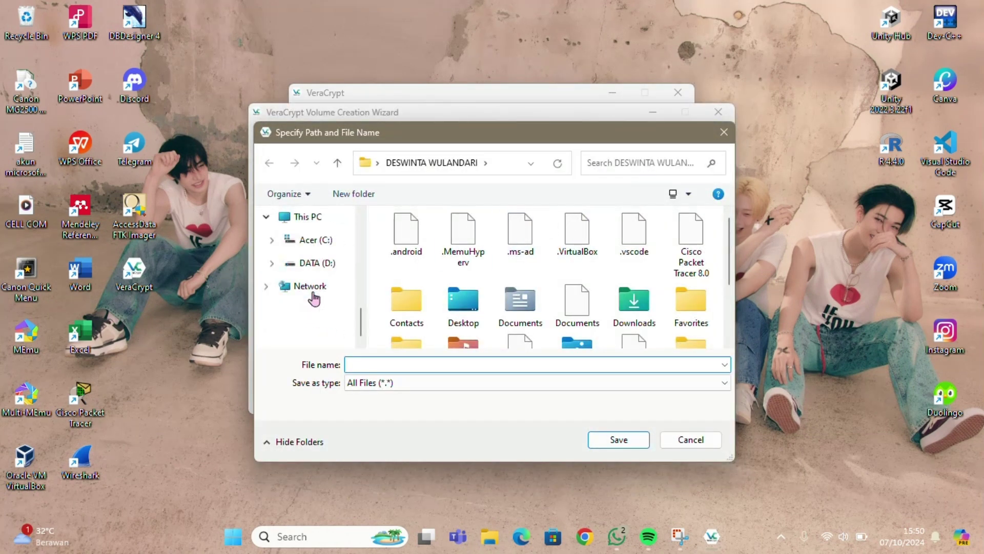
click(310, 264)
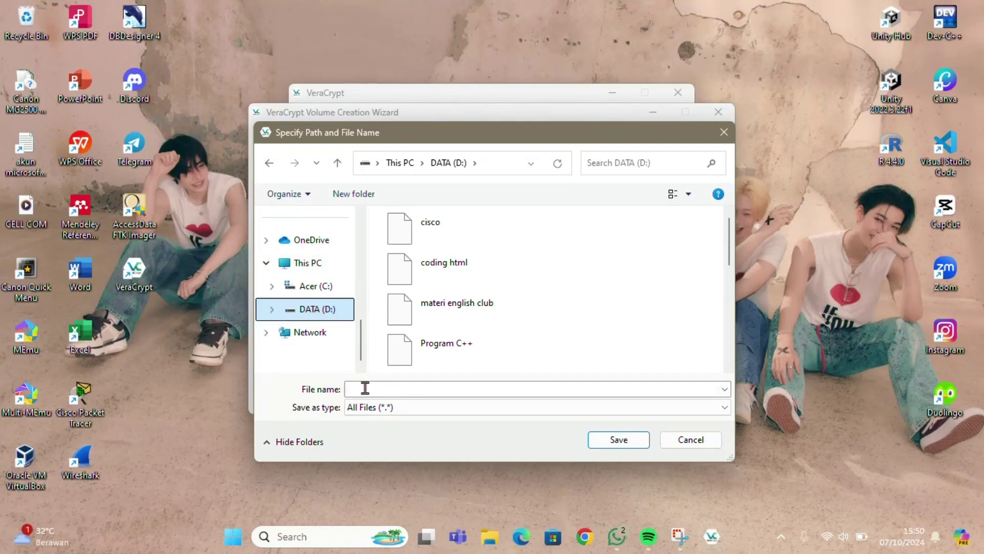
click(365, 388)
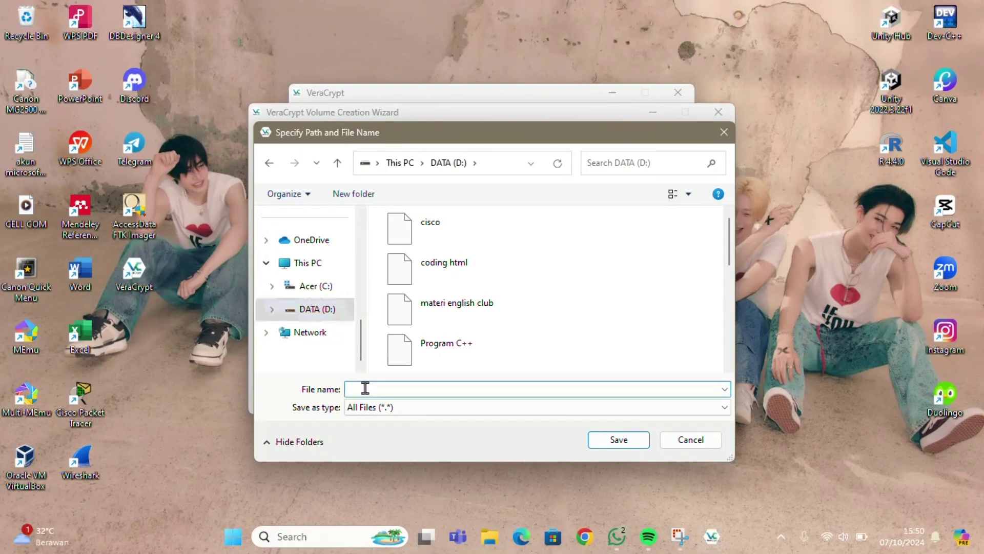
text(rahasiaa)
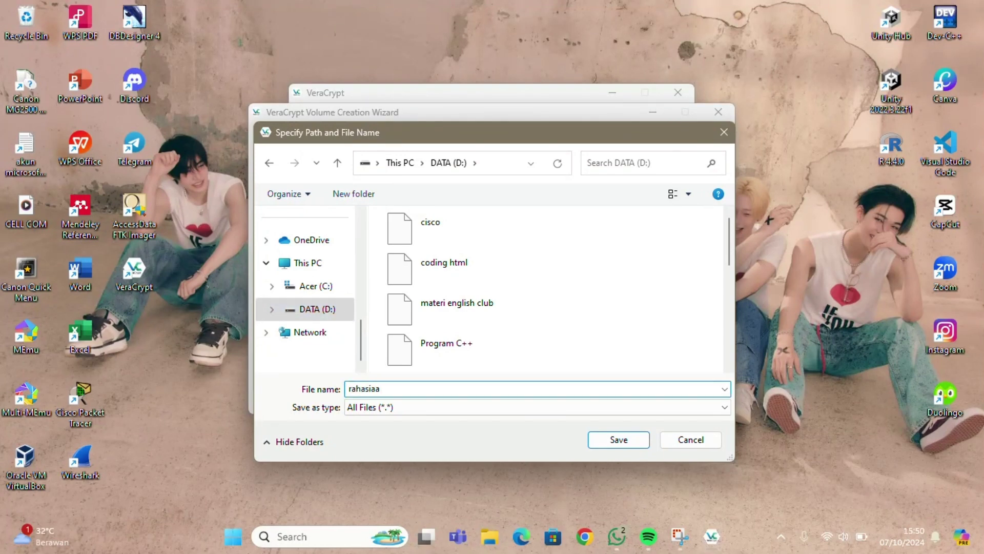
text(.hc)
click(382, 407)
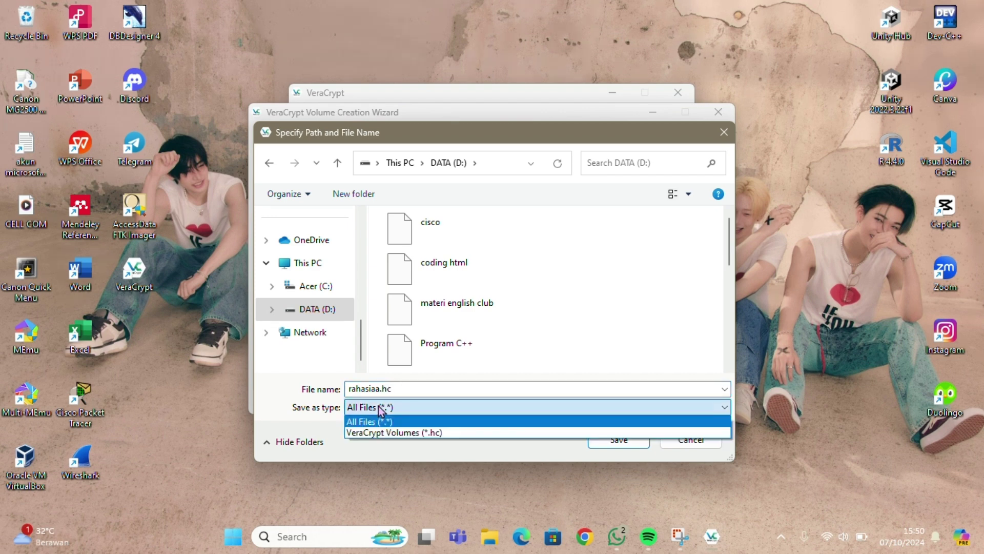
click(388, 432)
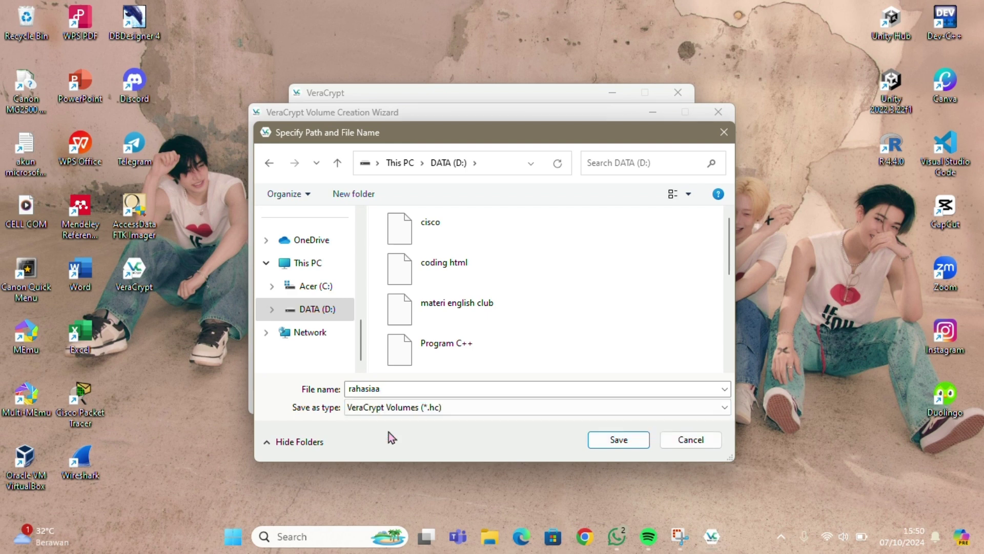
click(614, 444)
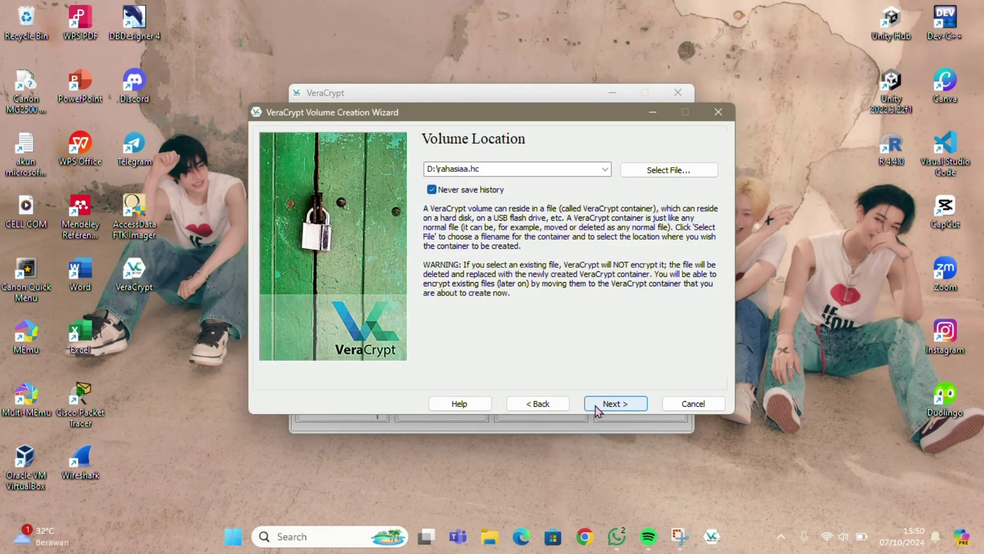
click(598, 410)
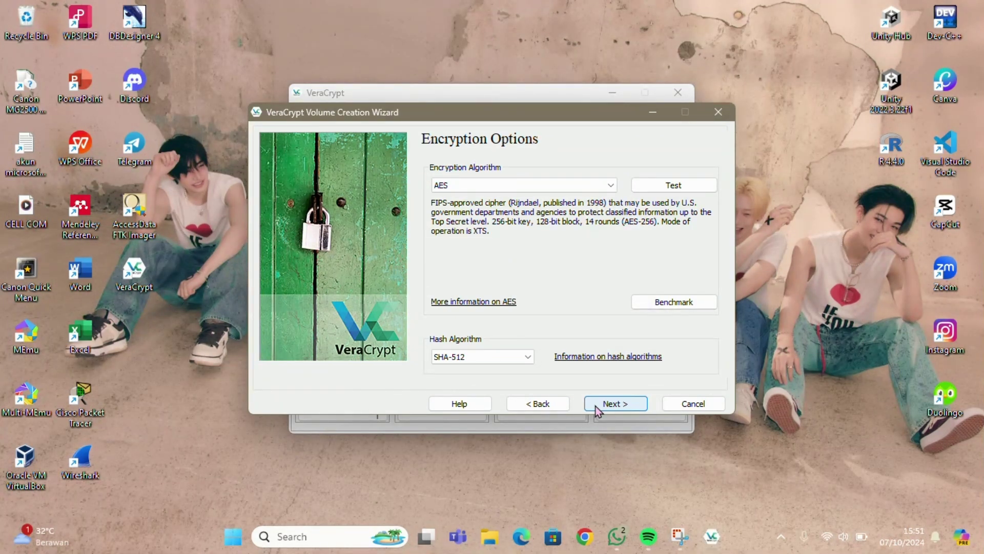
- Accept the default AES algorithm and SHA-512 hash on Encryption Options
click(597, 410)
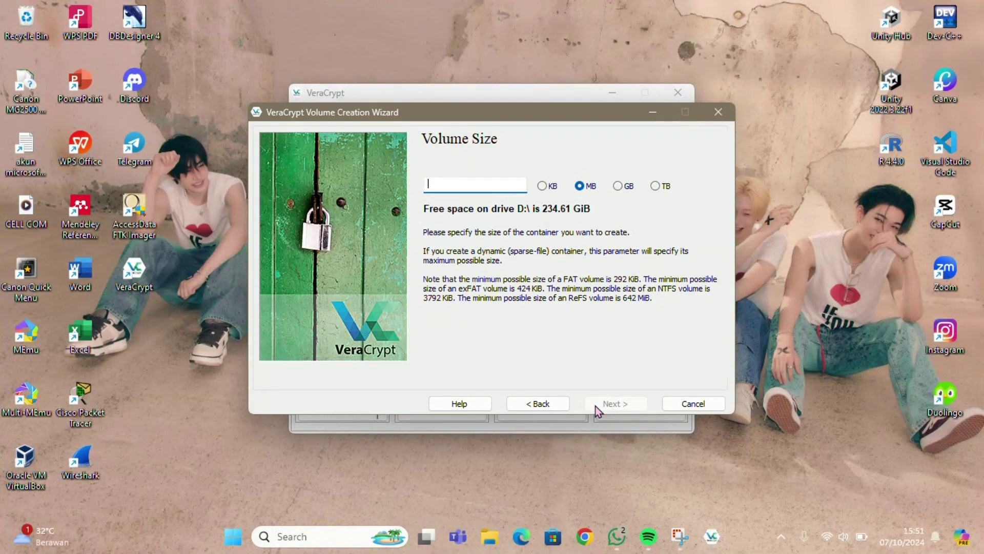
- Enter a container size of 150 MB and move on to Volume Password
text(1)
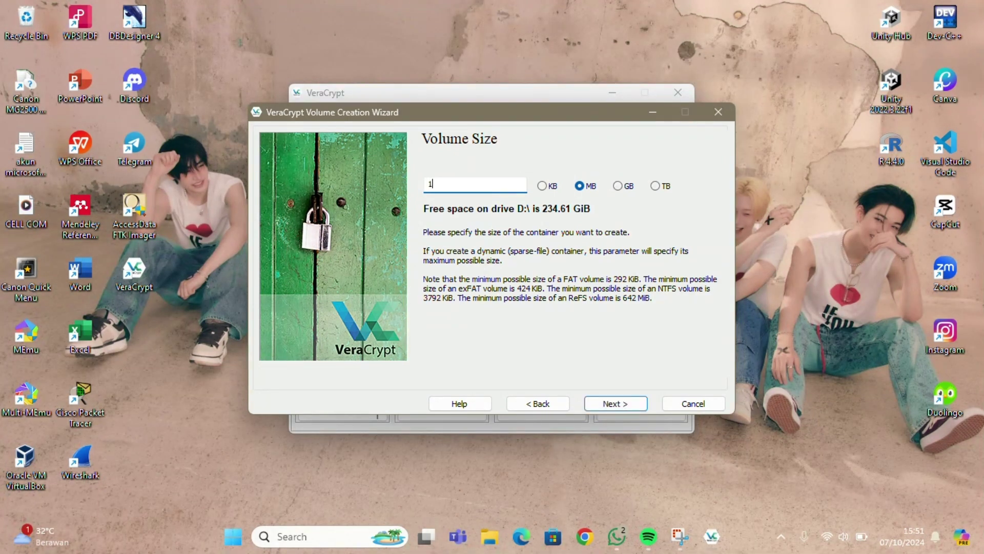
text(50)
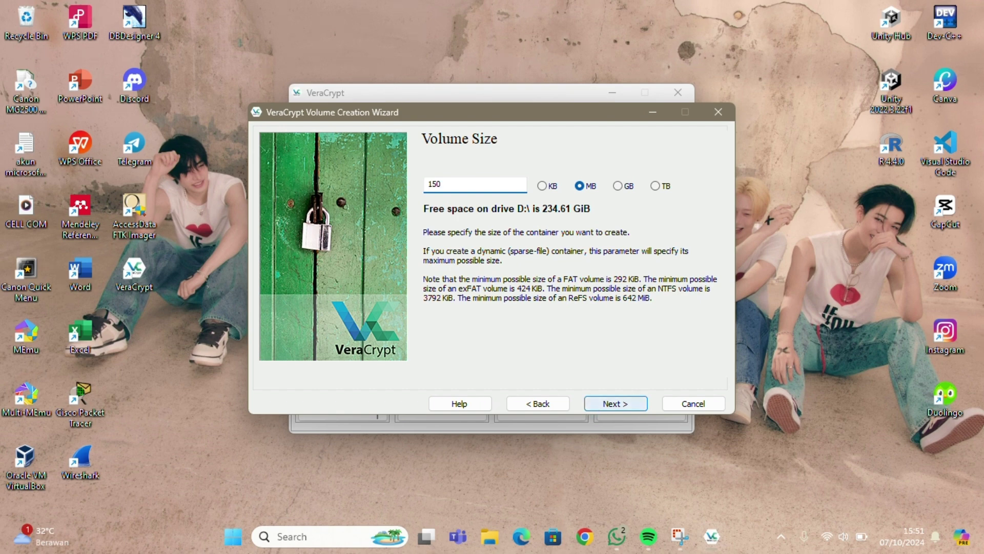
click(615, 408)
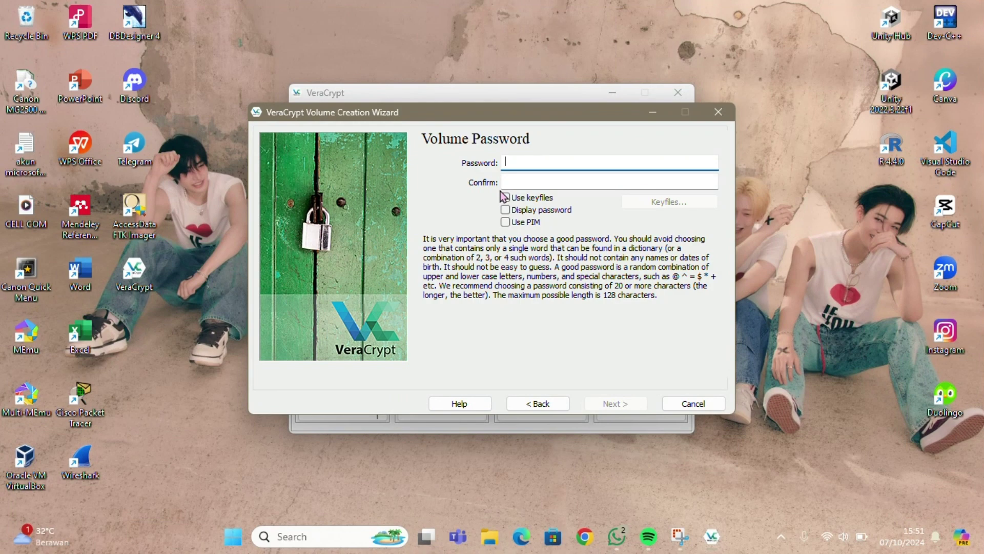
- Enter the new container's password, retype it in Confirm, and advance to Volume Format
text(••••••••••••••••)
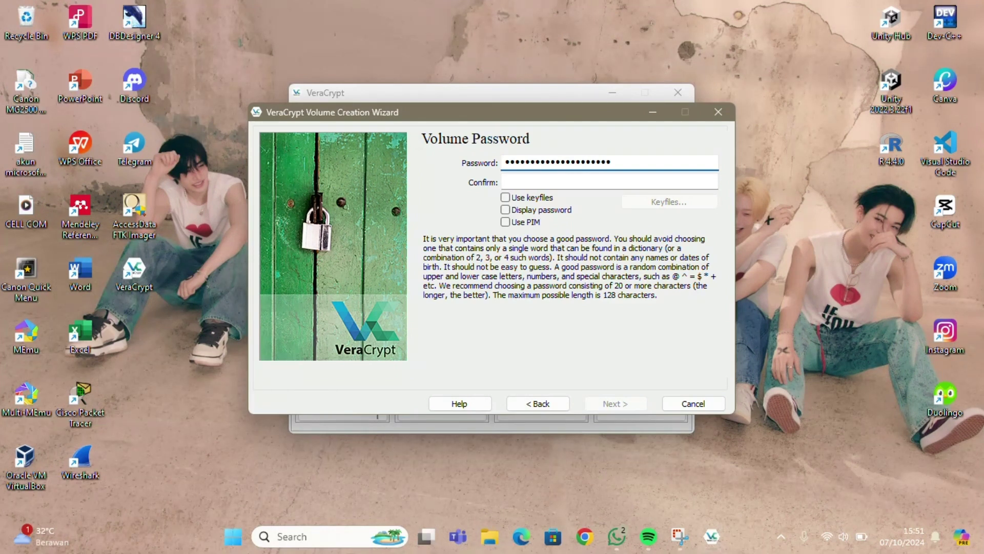
text(••••)
click(526, 182)
text(••••)
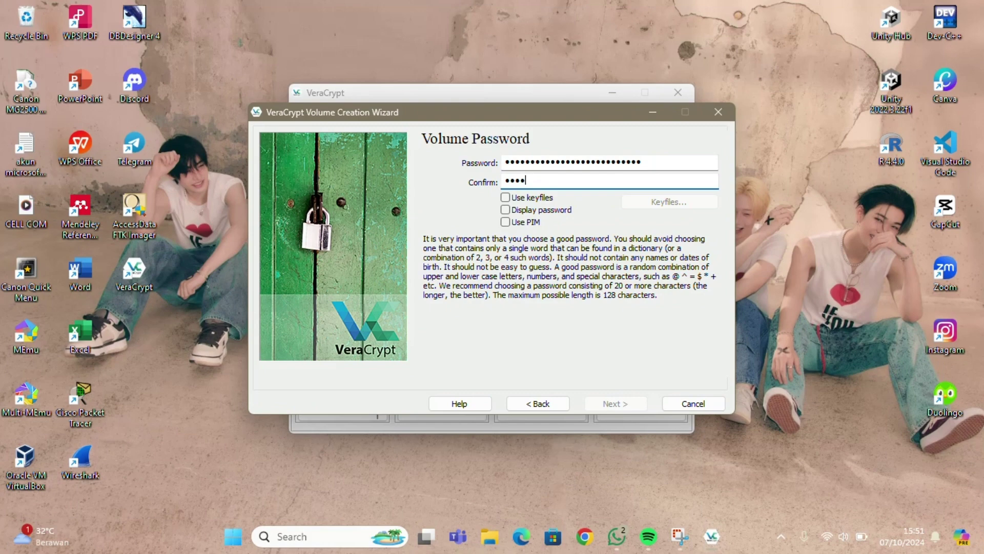
text(•••••••••••••••)
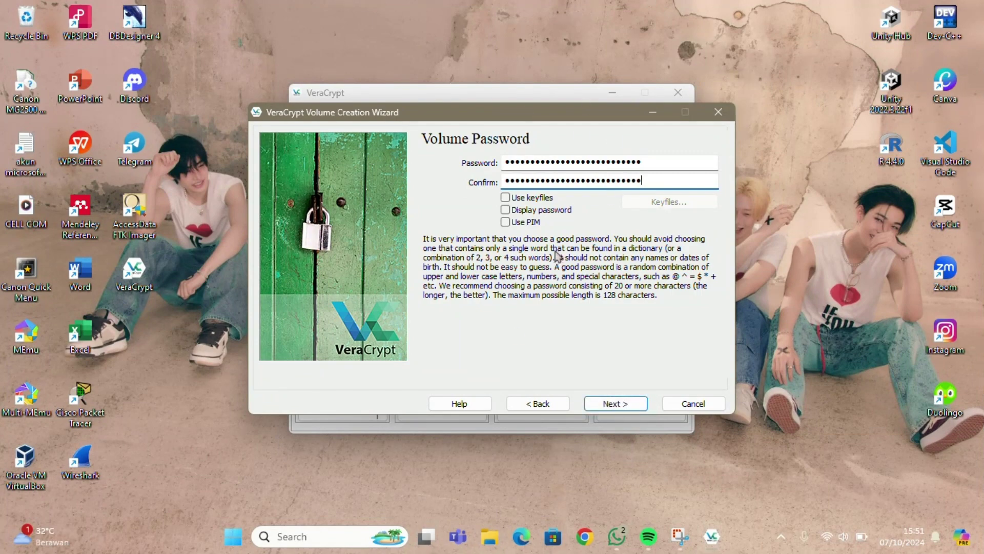
click(625, 405)
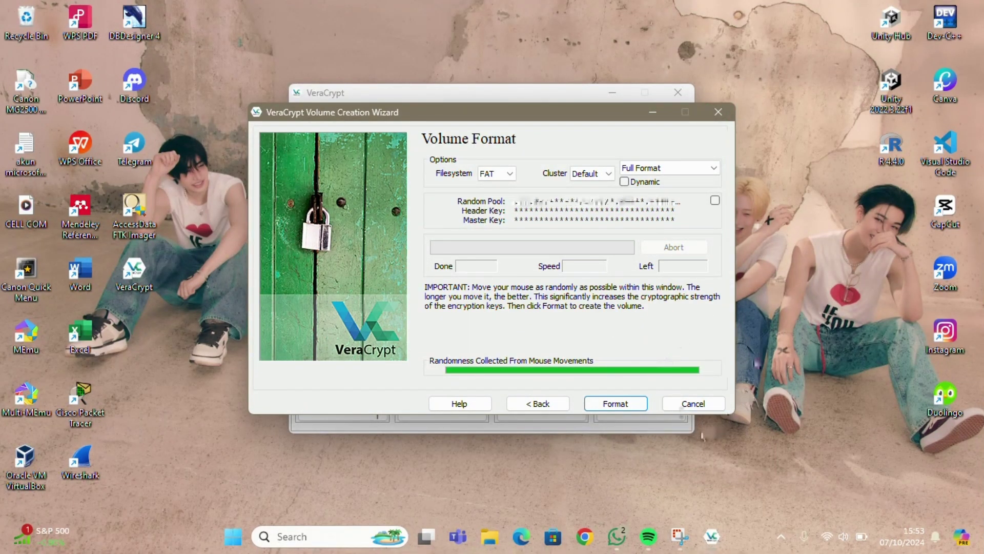
- Format the container with FAT, acknowledge the volume-created message, and exit the wizard
click(631, 415)
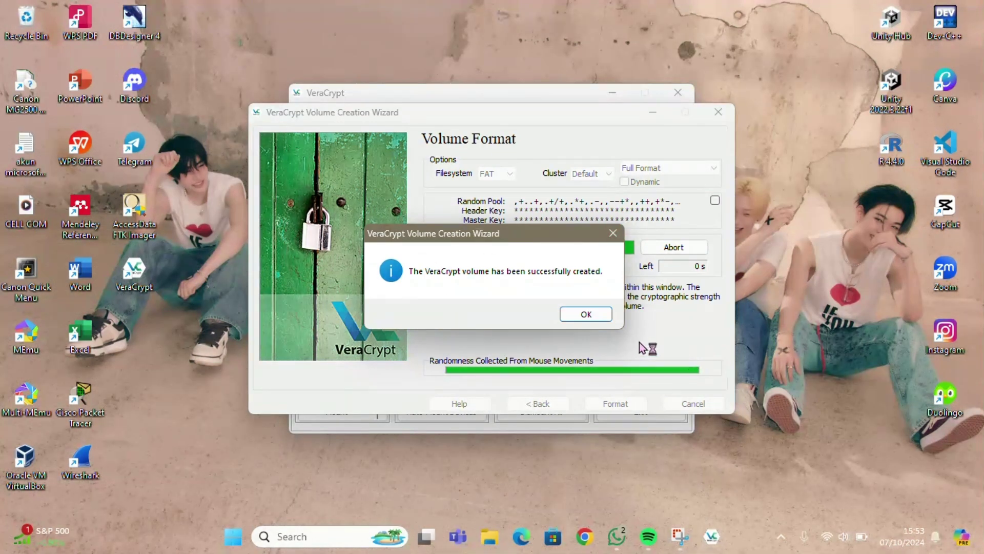
click(586, 315)
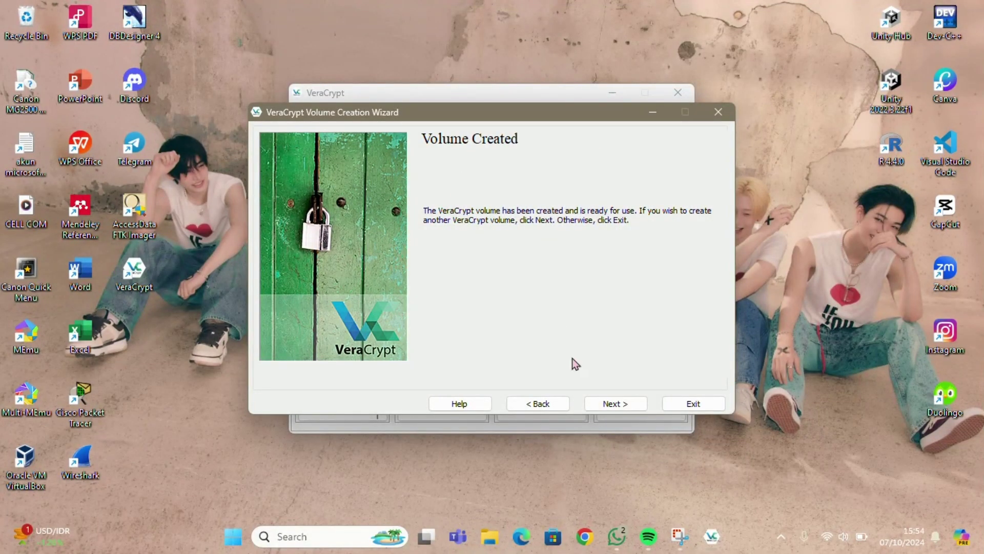
click(691, 403)
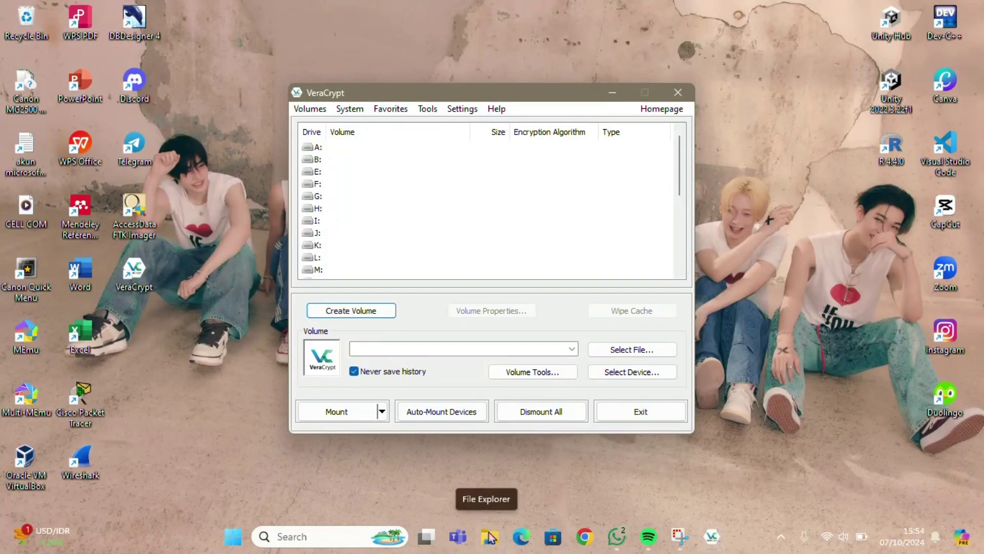
- Show the DATA (D:) drive in File Explorer
click(489, 537)
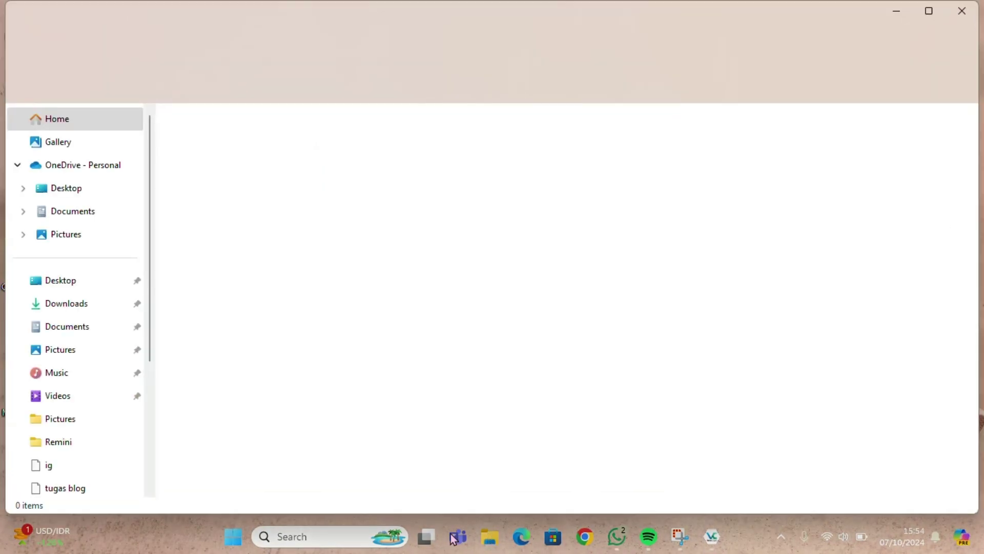
scroll(122, 388, down, 4)
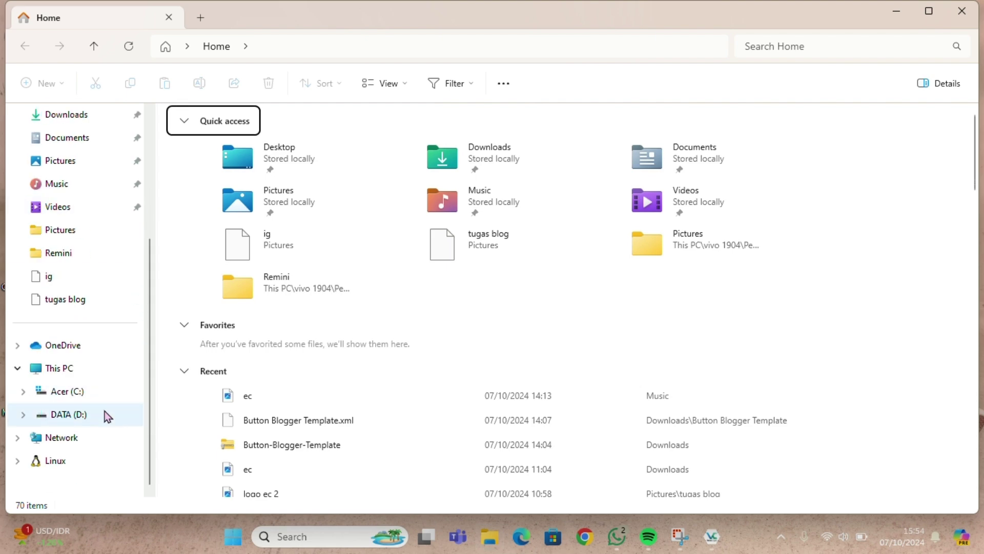
click(105, 410)
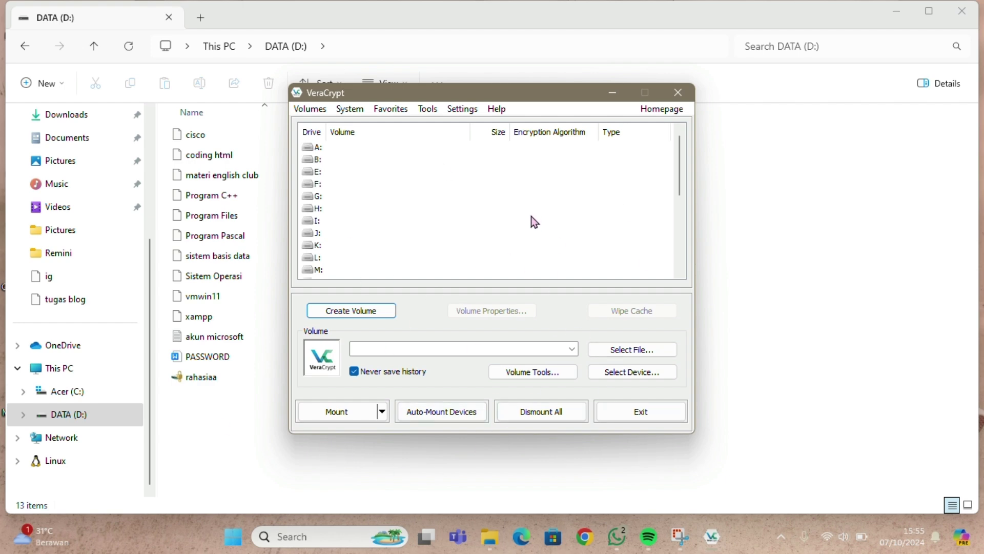
- Select D:\rahasiaa.hc as the VeraCrypt volume file
click(641, 350)
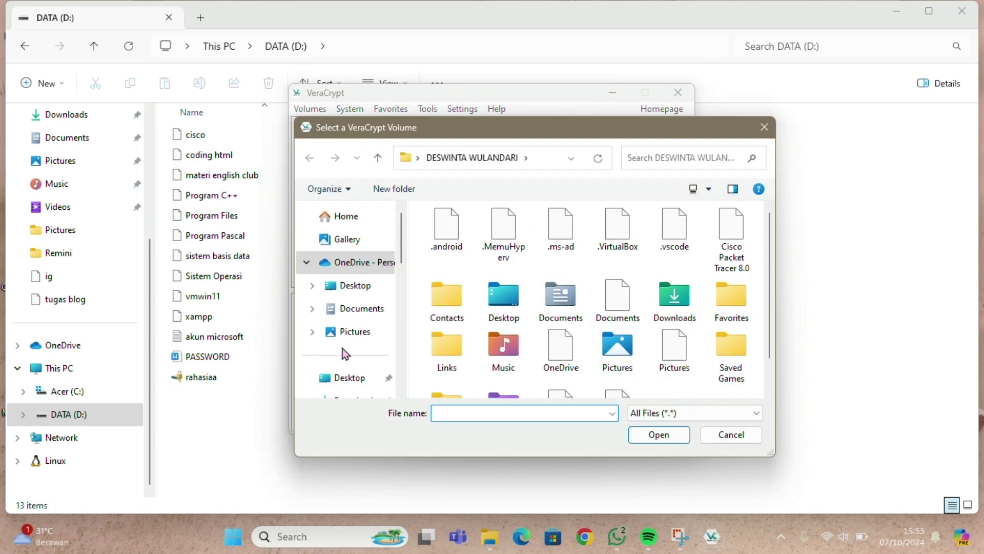
scroll(345, 352, down, 5)
scroll(343, 349, down, 2)
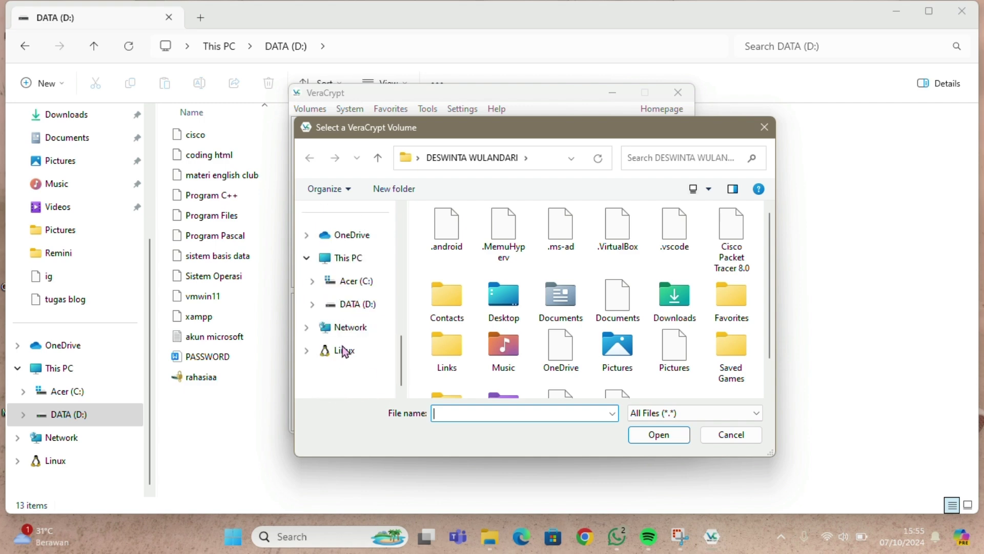
click(338, 310)
scroll(519, 362, down, 5)
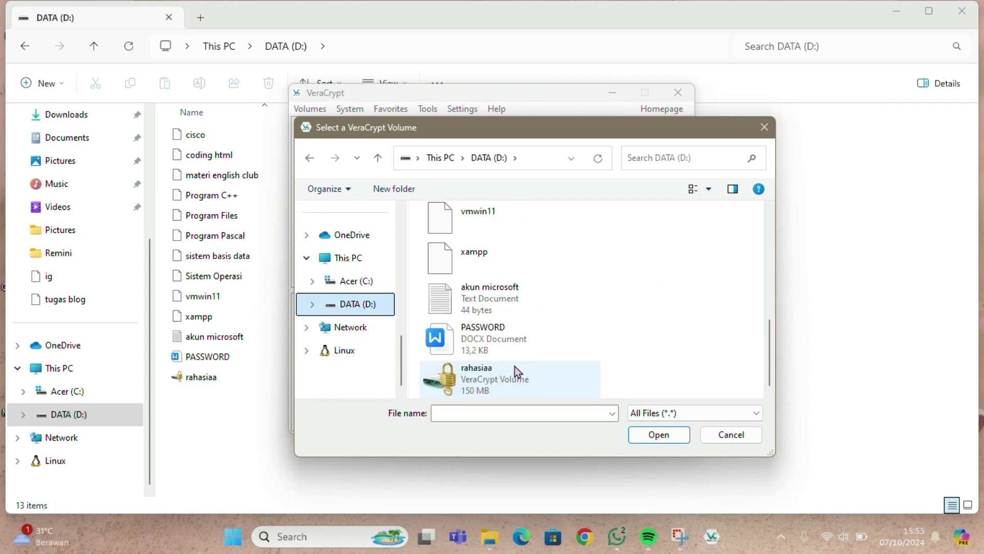
click(477, 395)
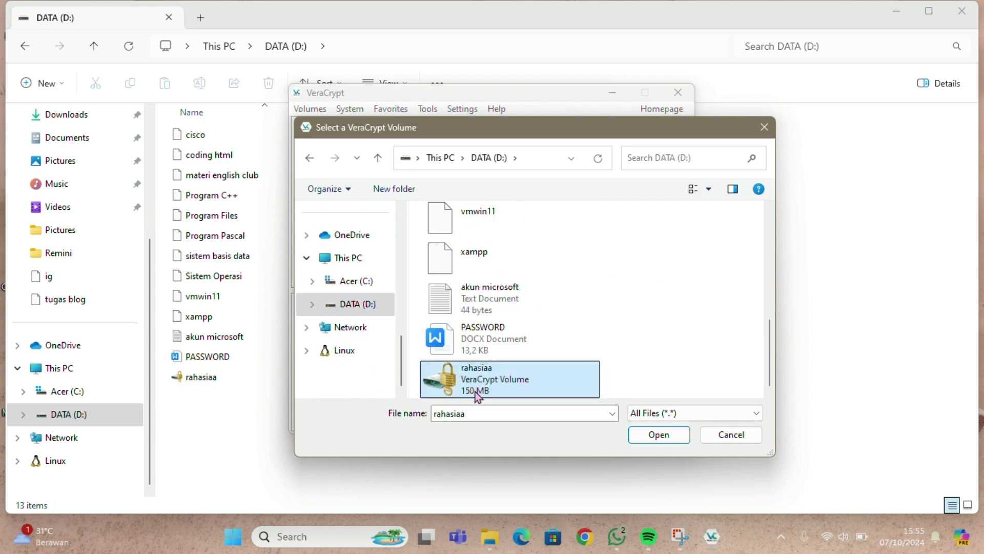
click(641, 435)
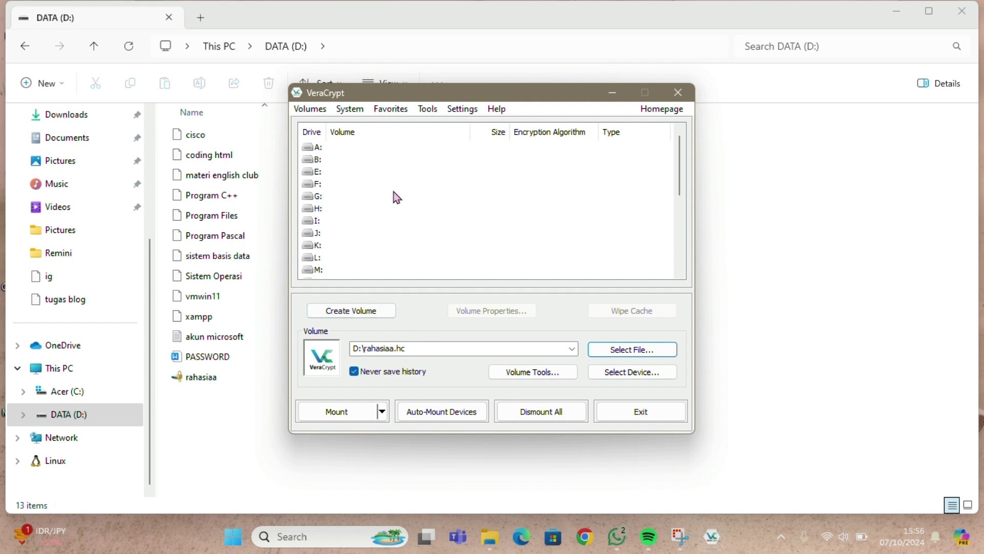
- Mount rahasiaa.hc as drive A: with its password and check it under This PC
click(317, 148)
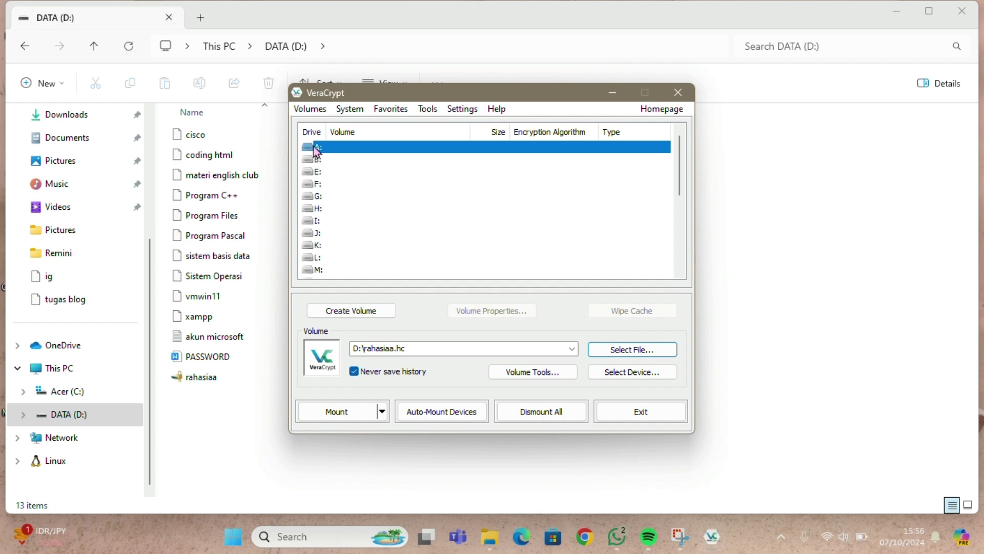
click(337, 420)
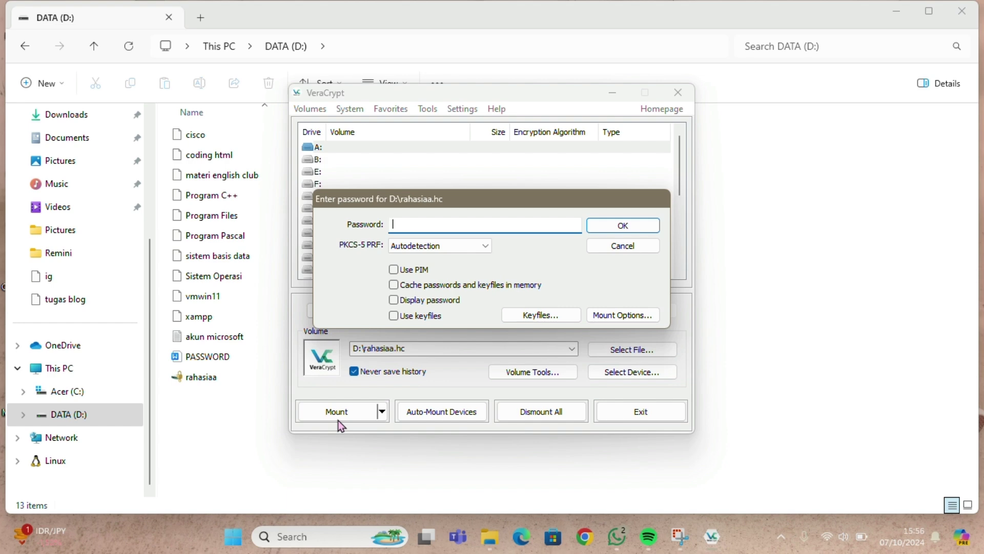
text(•••••••••••••••••••••••)
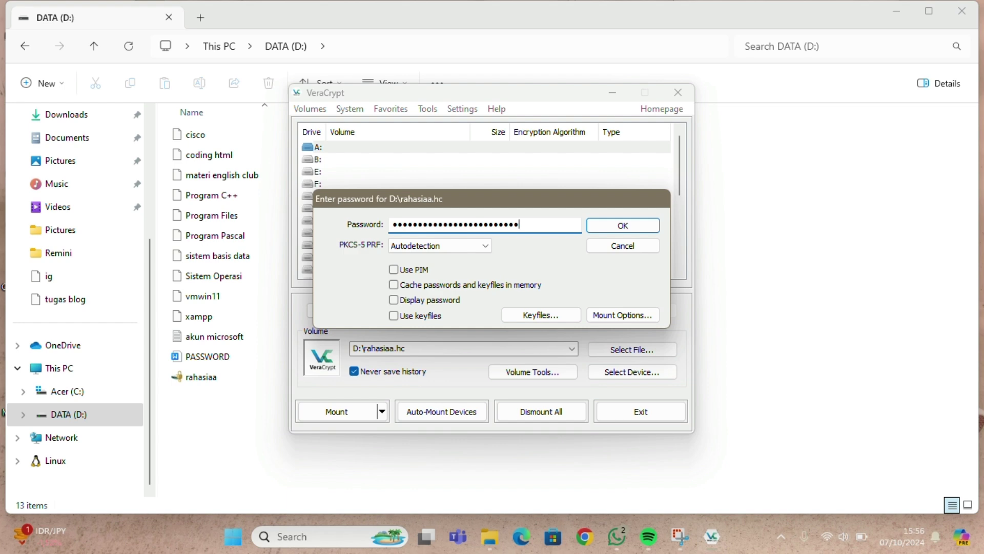
text(•)
click(613, 227)
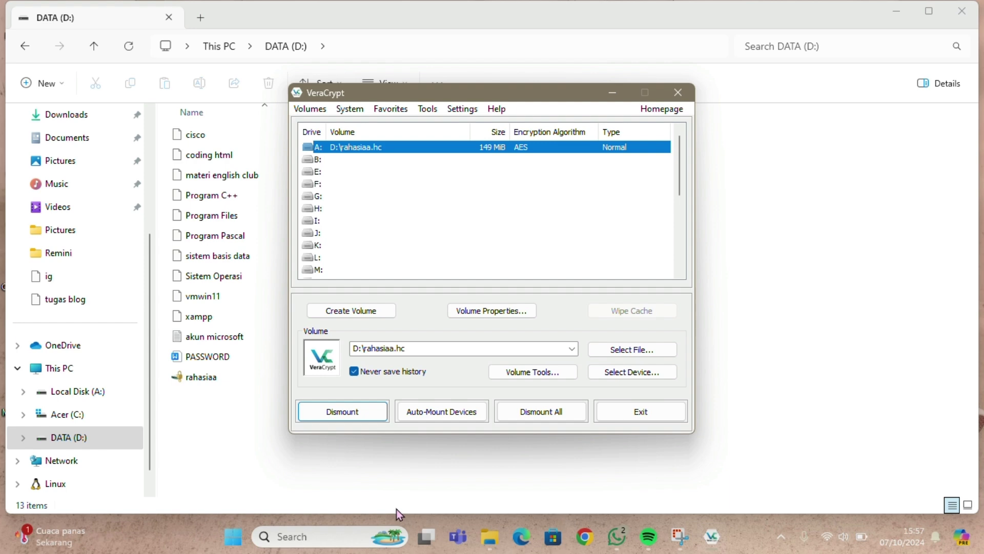
click(487, 538)
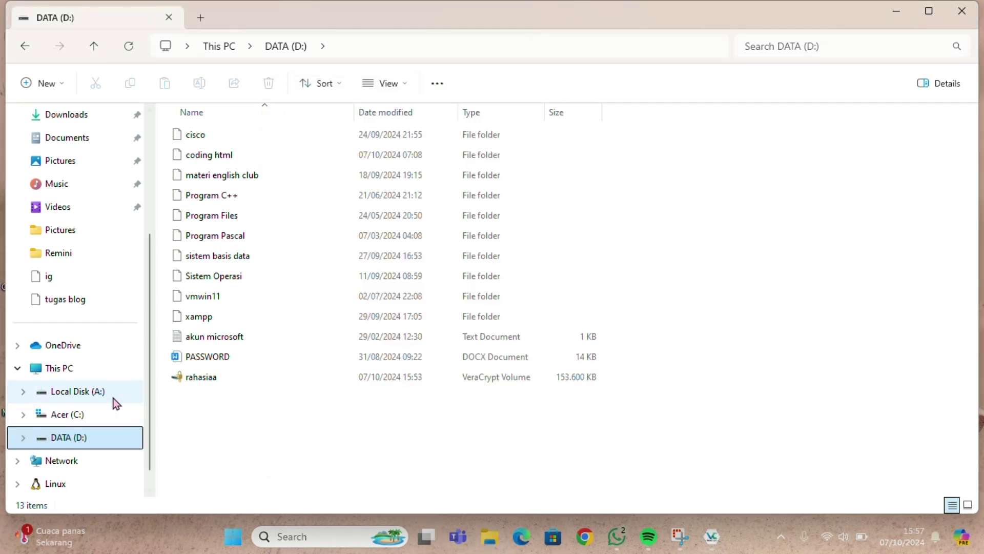
click(82, 365)
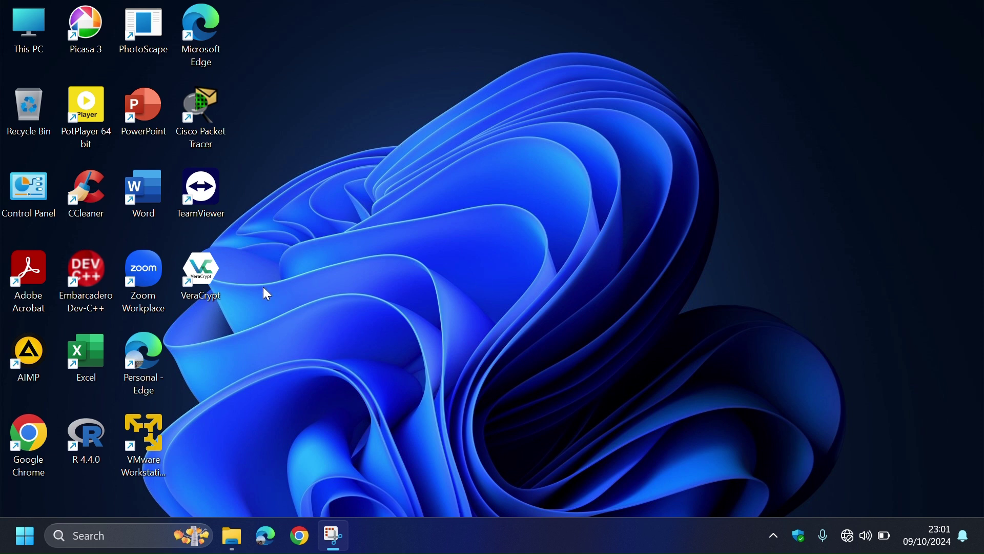
- Launch VeraCrypt, pick drive G:, and select sk1\rahasia - Copy.hc as the volume
double_click(211, 276)
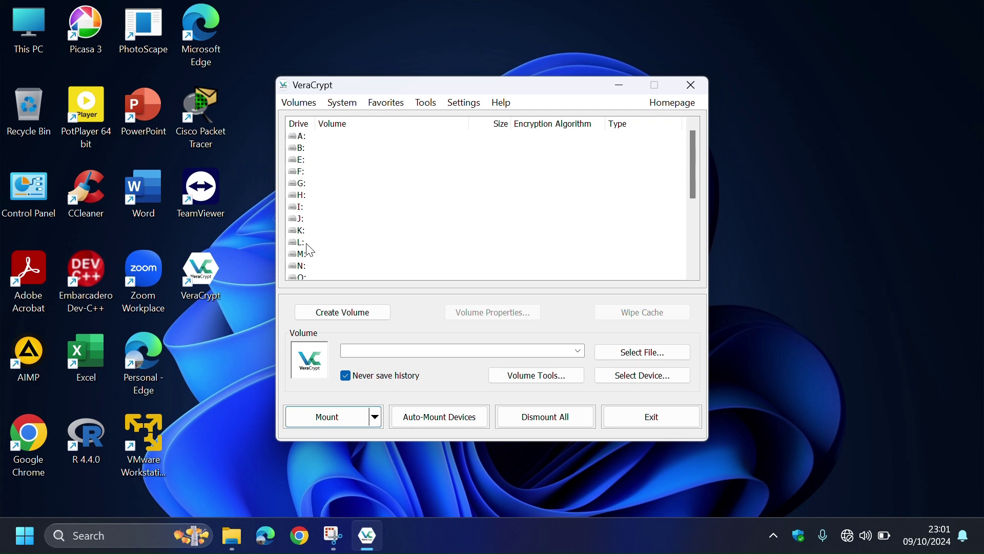
click(305, 185)
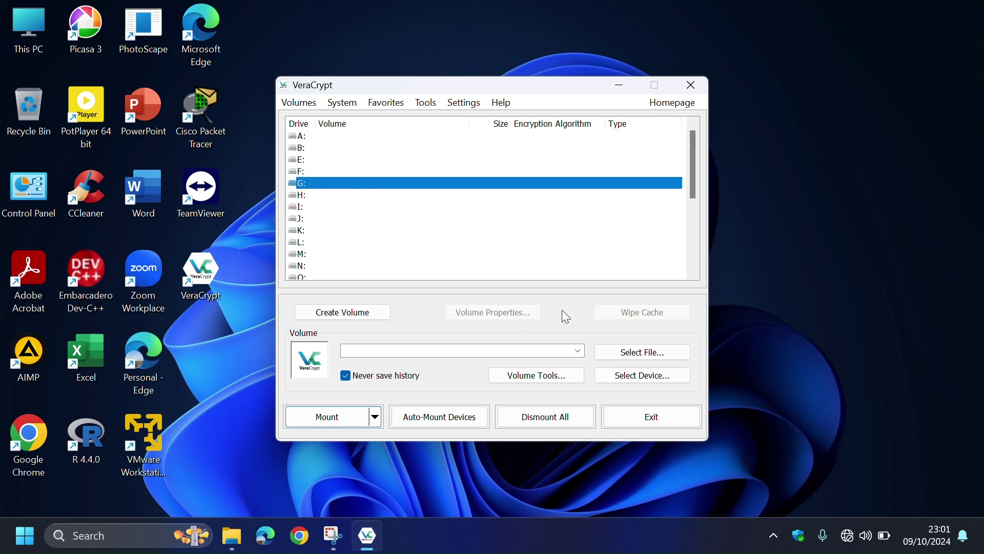
click(632, 352)
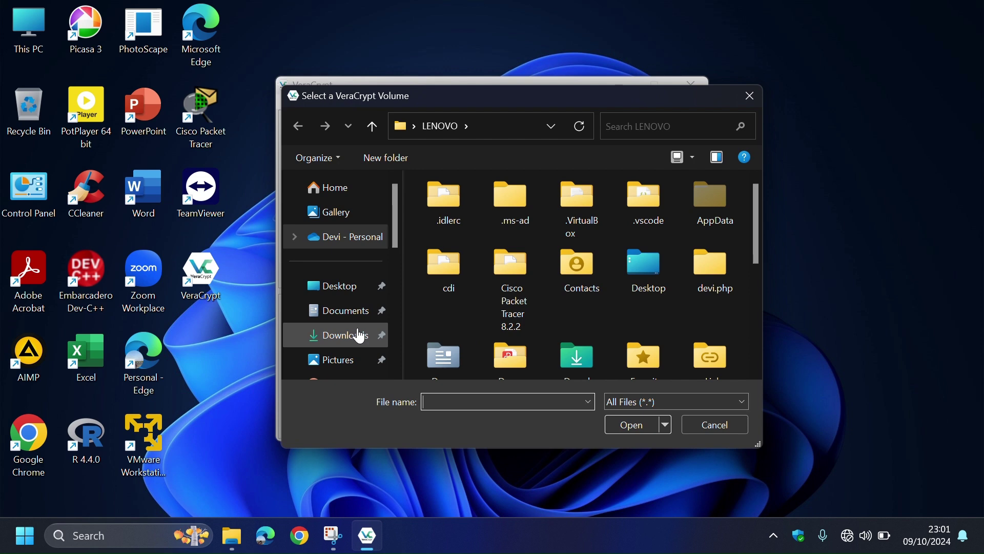
scroll(361, 337, down, 2)
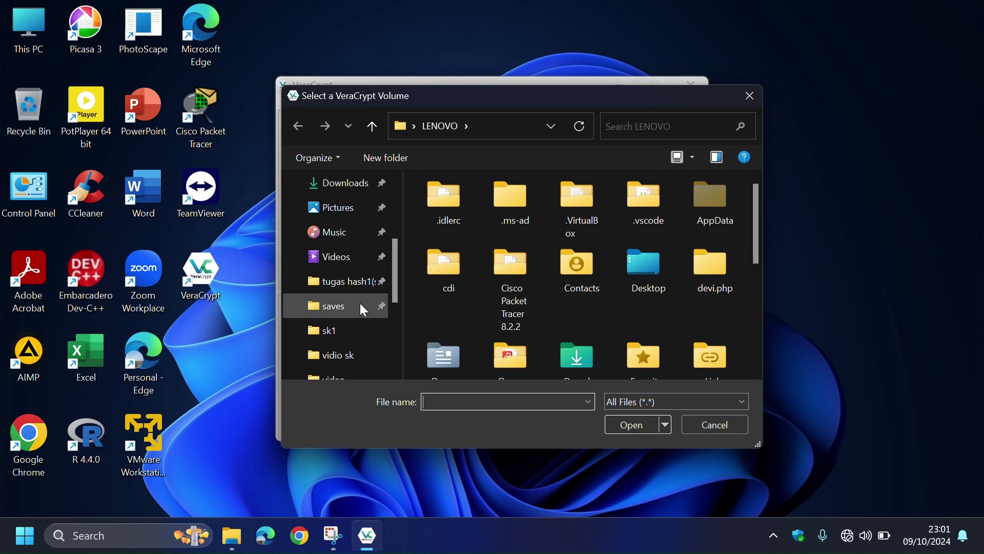
click(352, 323)
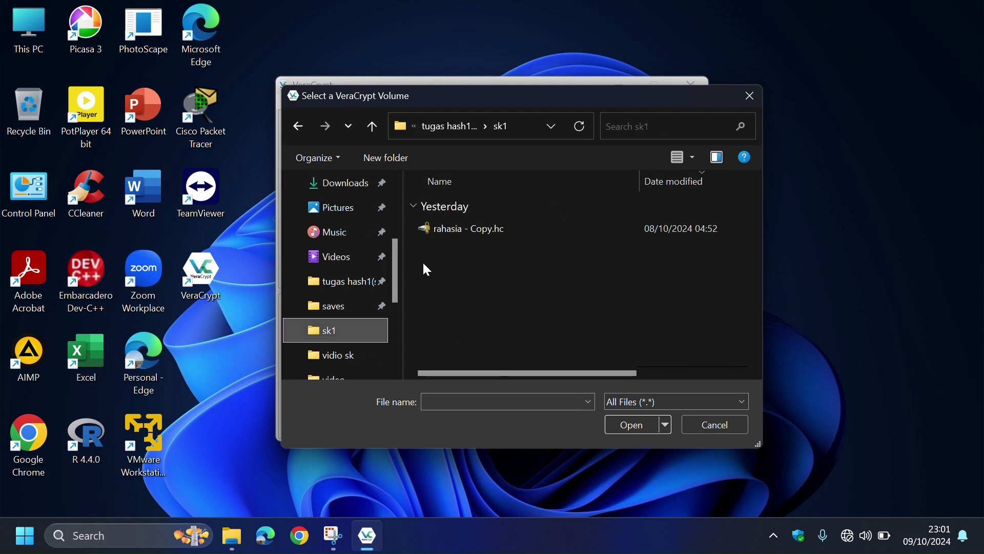
click(485, 233)
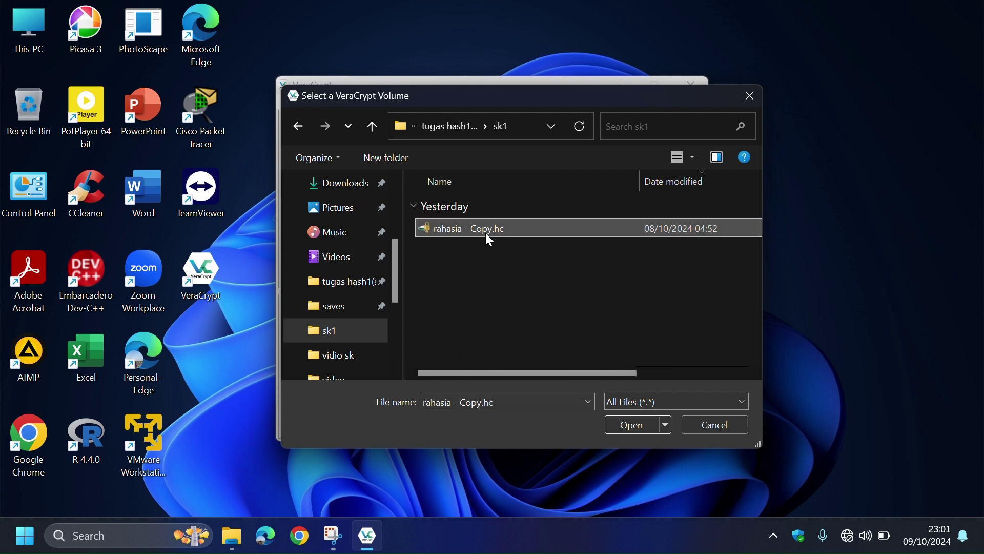
click(635, 425)
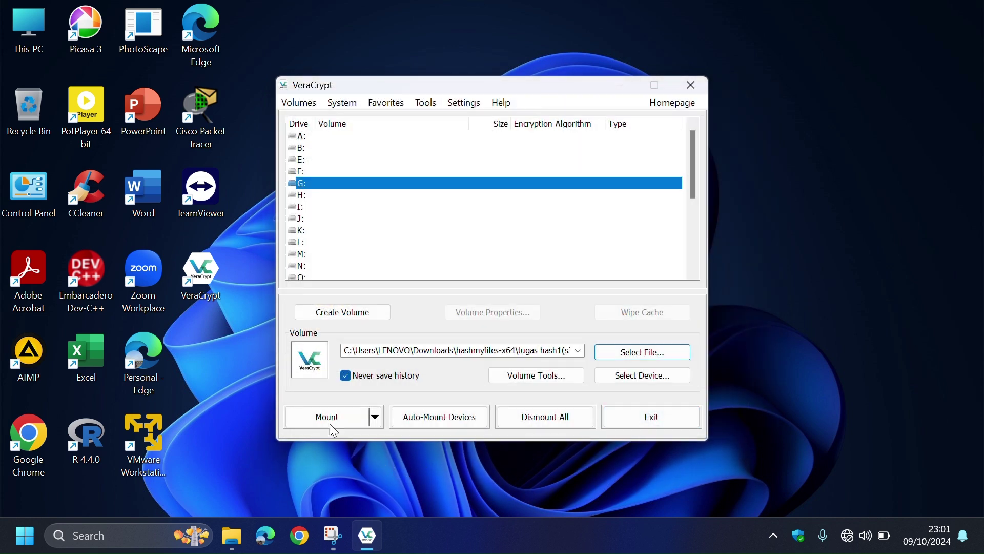
- Mount the container on G: with its password and view the drives in File Explorer
click(330, 424)
text(123)
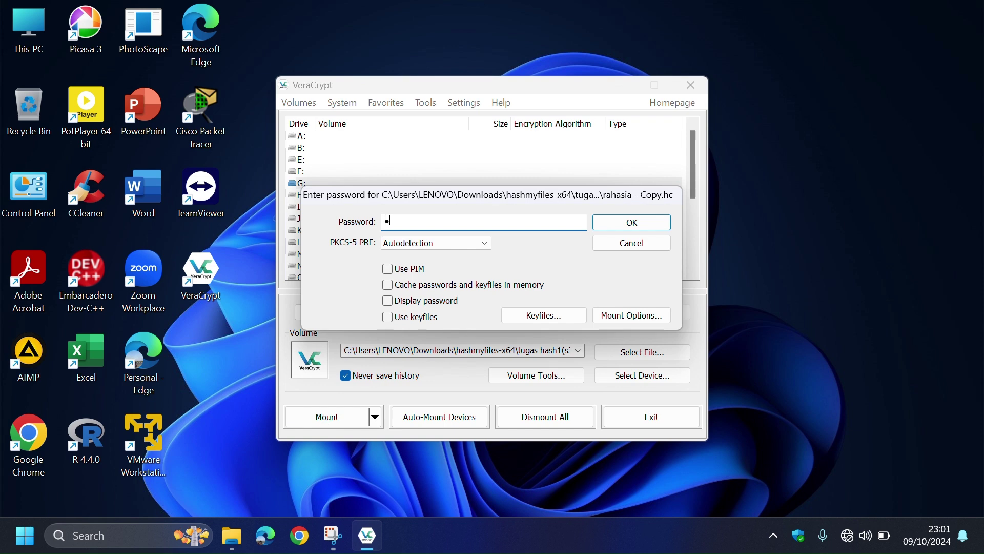
text(456)
click(635, 223)
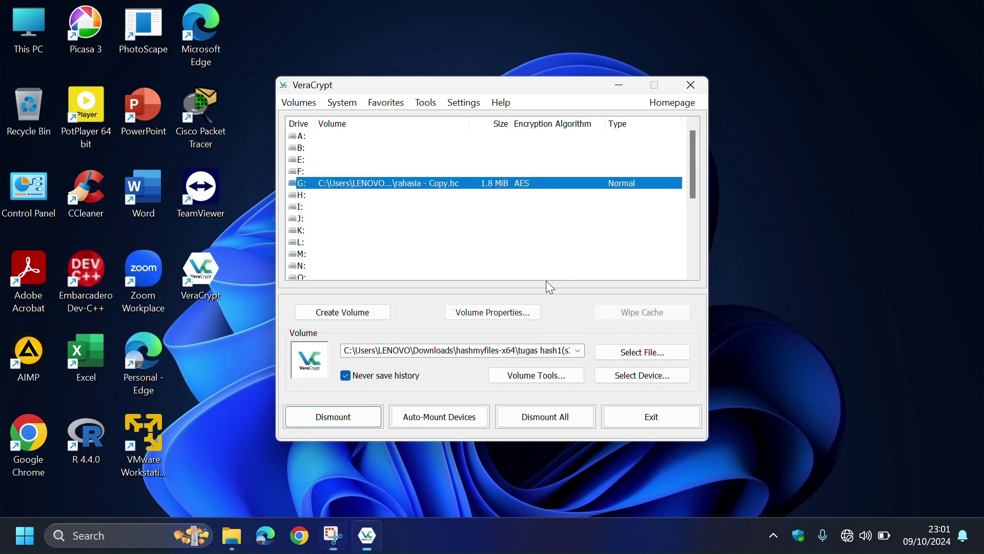
click(232, 536)
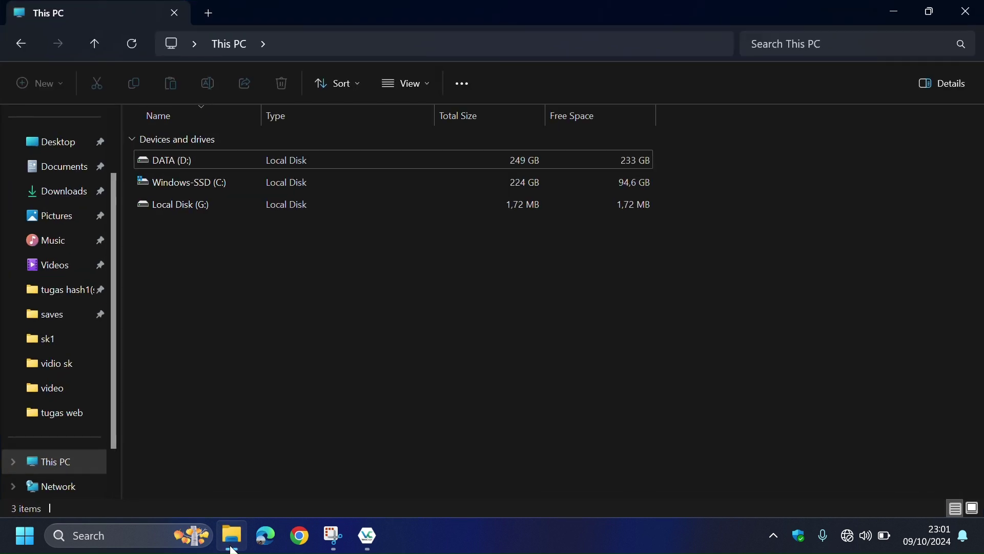
- Copy 1.docx from Documents and paste it into Local Disk (G:)
click(272, 203)
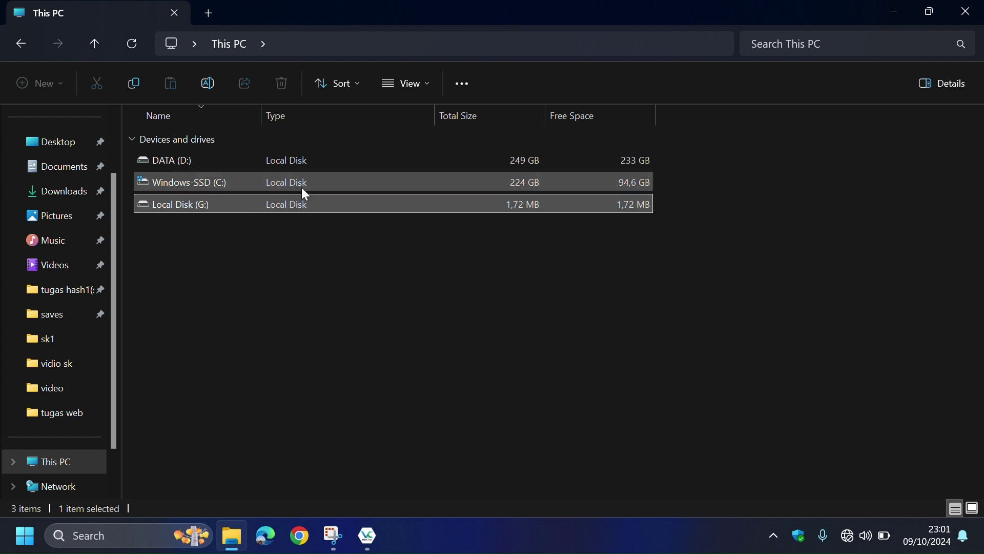
double_click(356, 205)
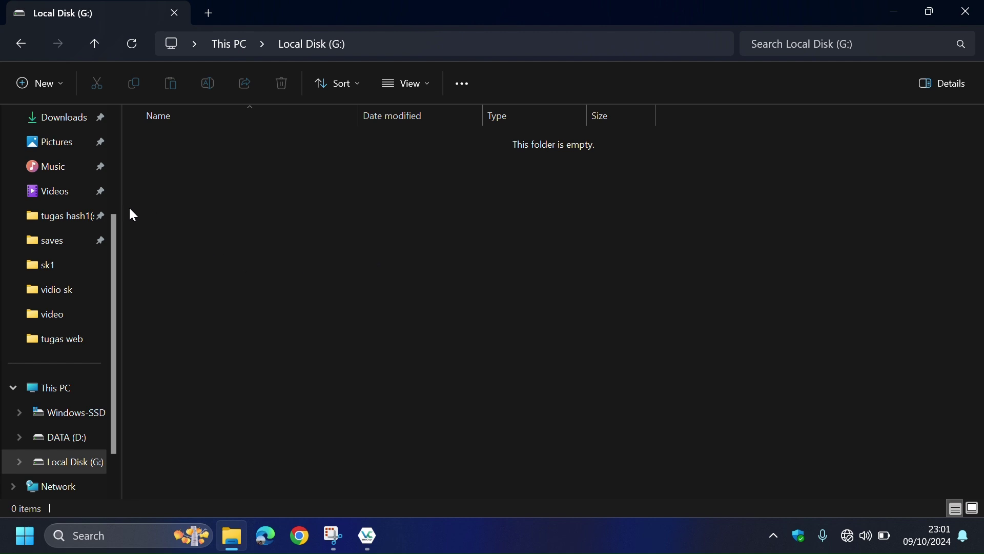
scroll(66, 176, up, 2)
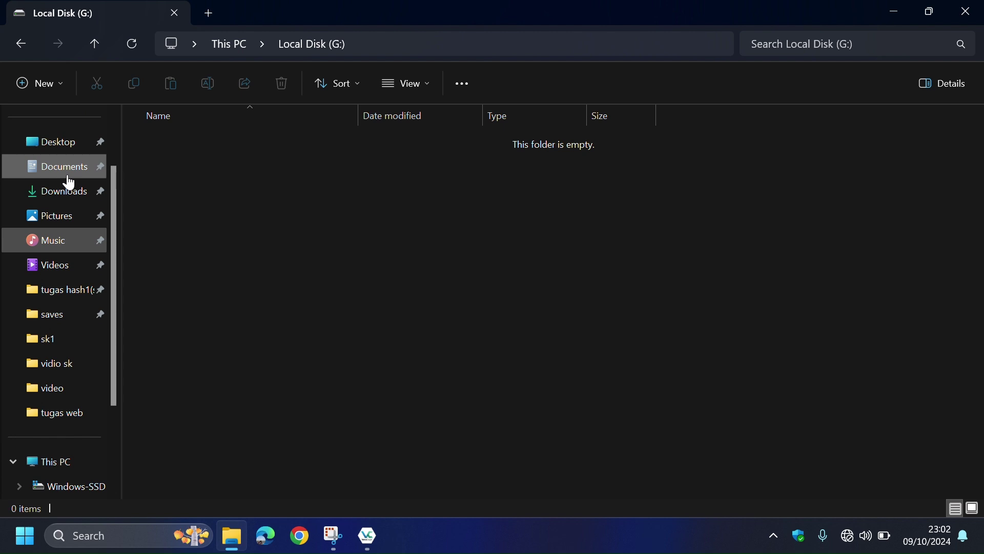
click(68, 176)
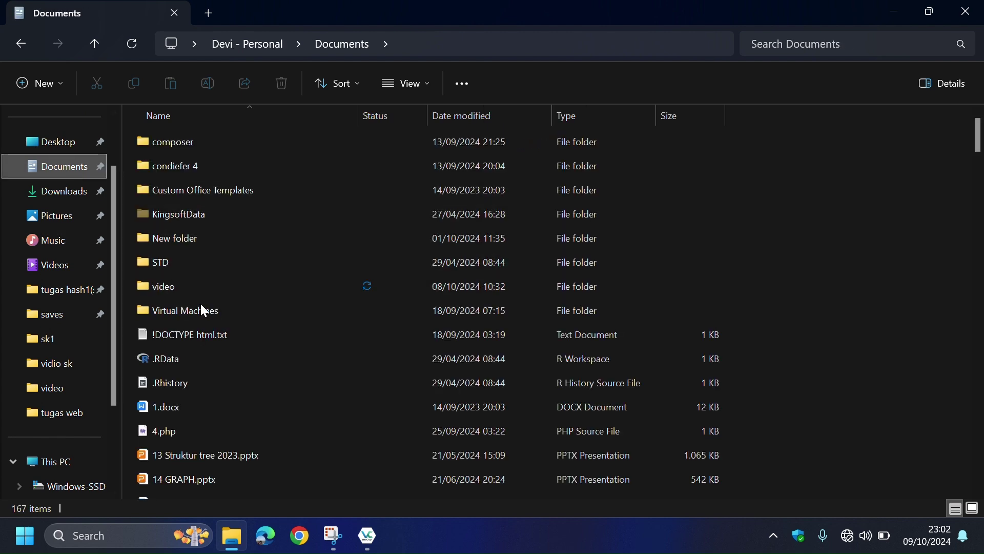
click(211, 398)
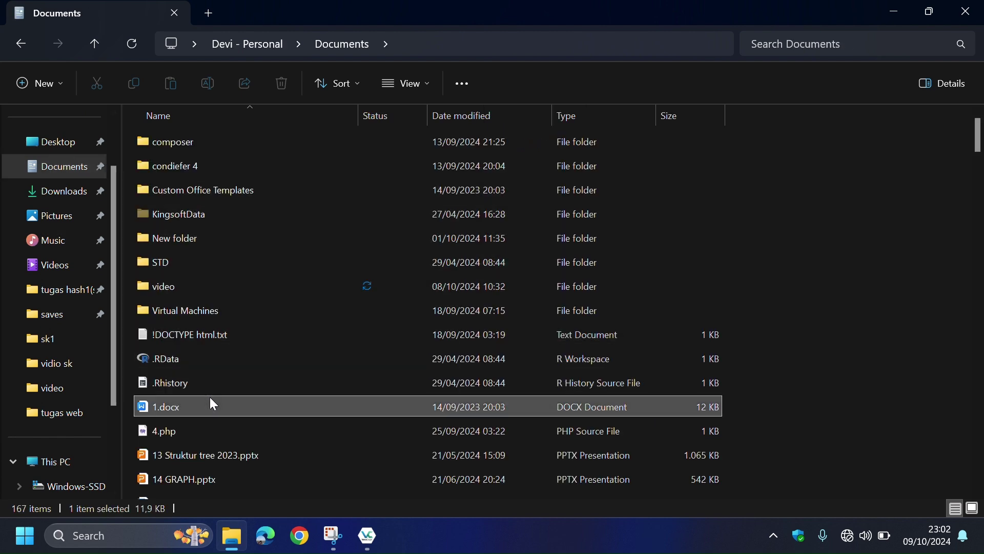
key(ctrl+c)
click(60, 472)
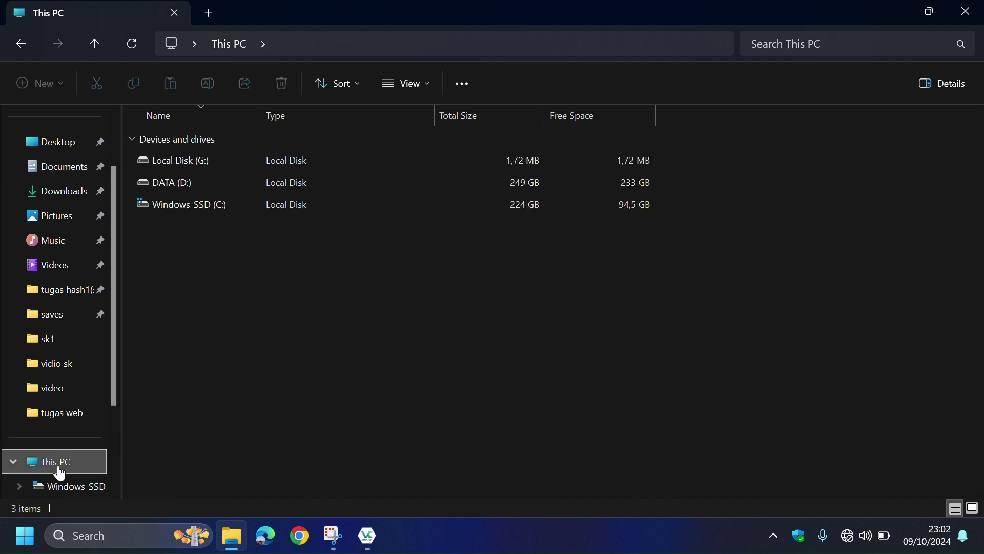
click(268, 162)
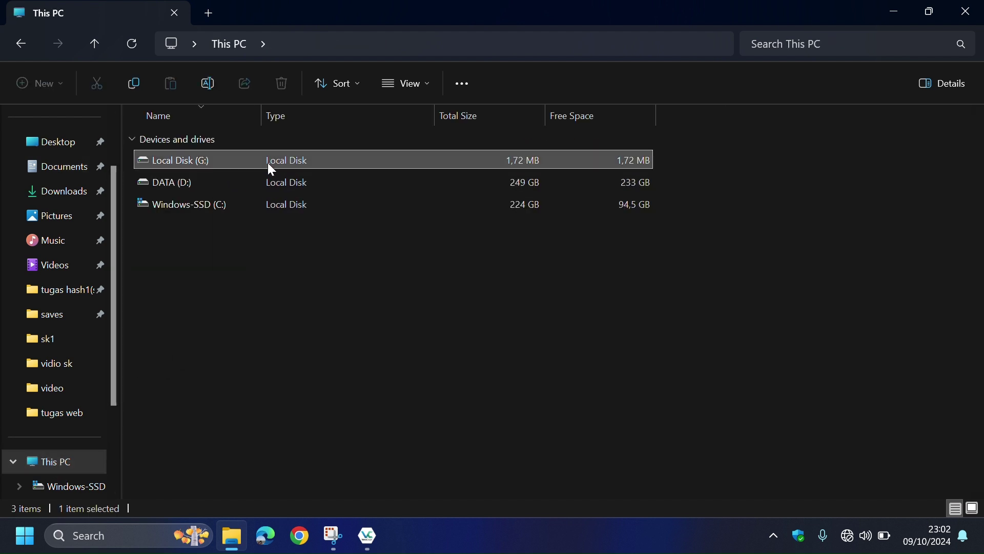
double_click(267, 162)
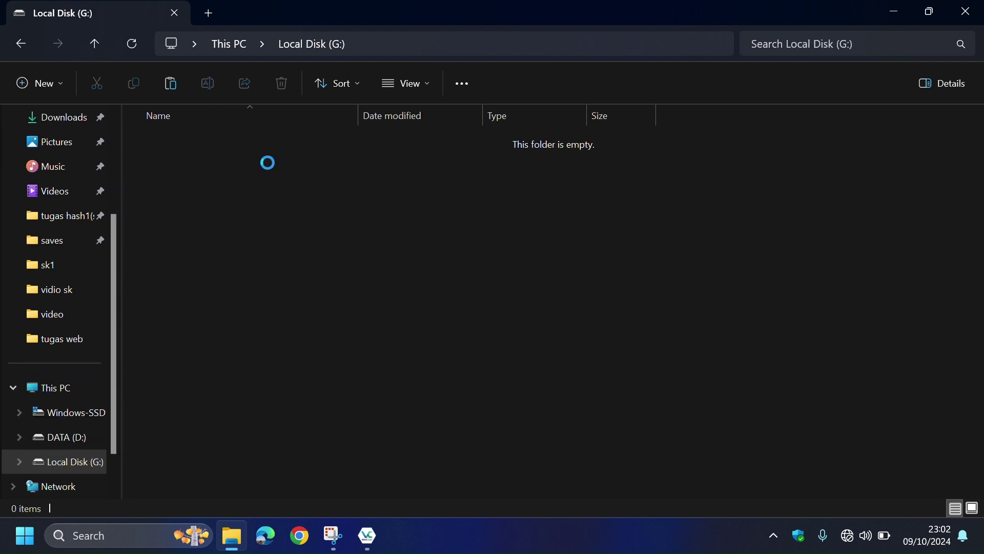
key(ctrl+v)
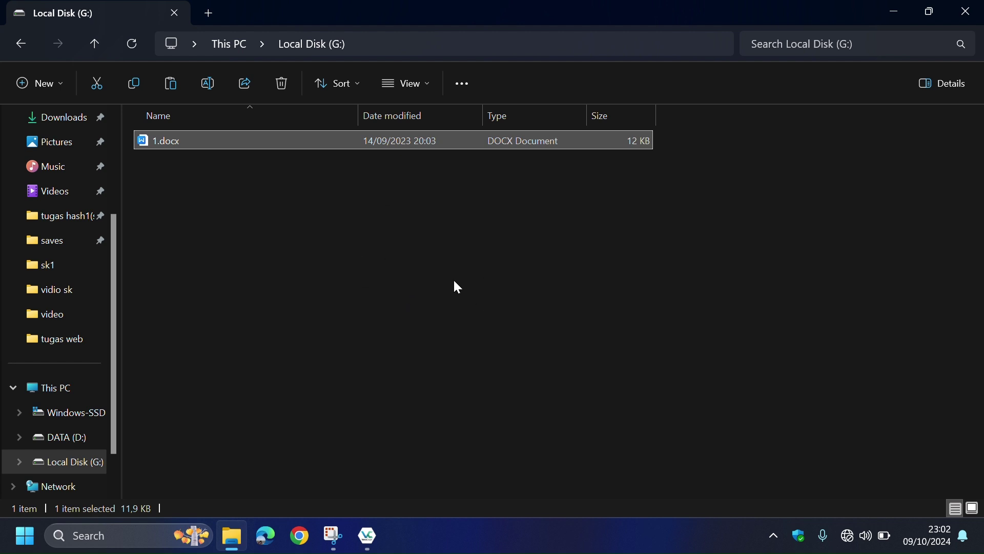
- Dismount drive G: in VeraCrypt and close VeraCrypt
click(375, 525)
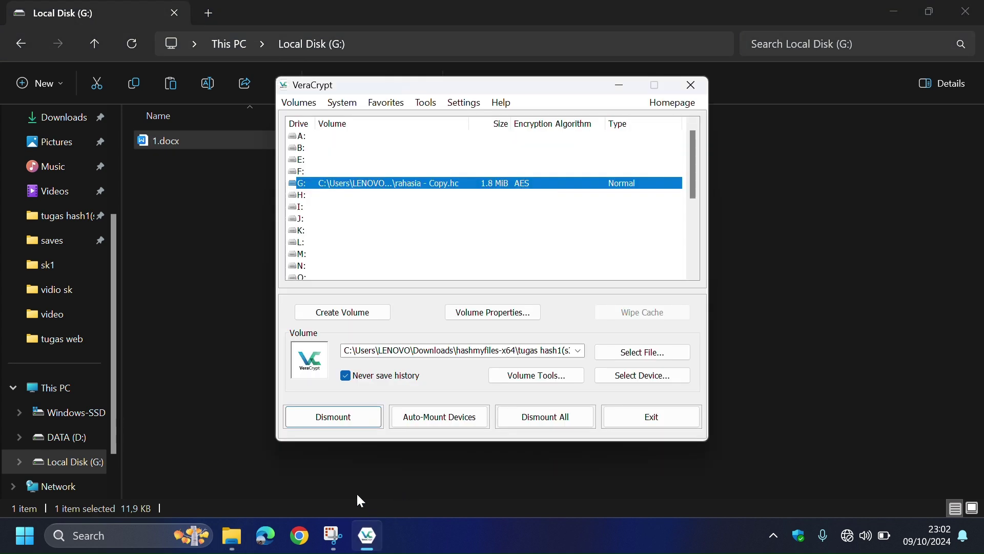
click(346, 419)
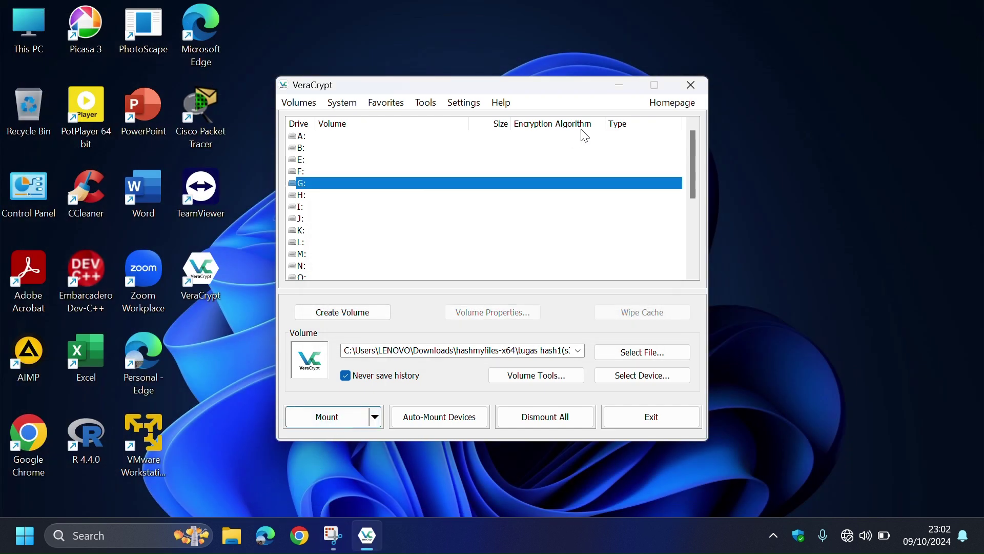
click(691, 86)
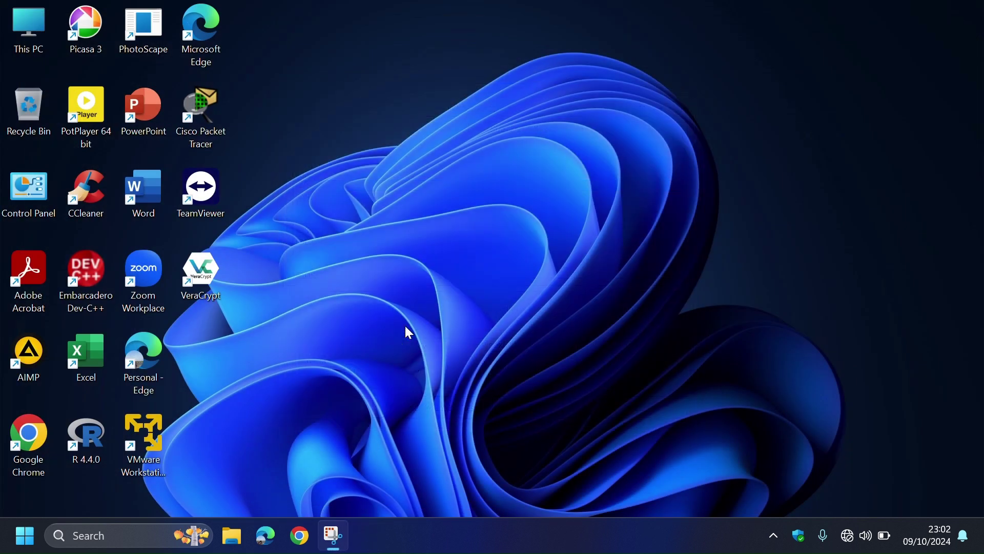
- Reopen File Explorer, check This PC, and select rahasia - Copy.hc in the sk1 folder
click(234, 529)
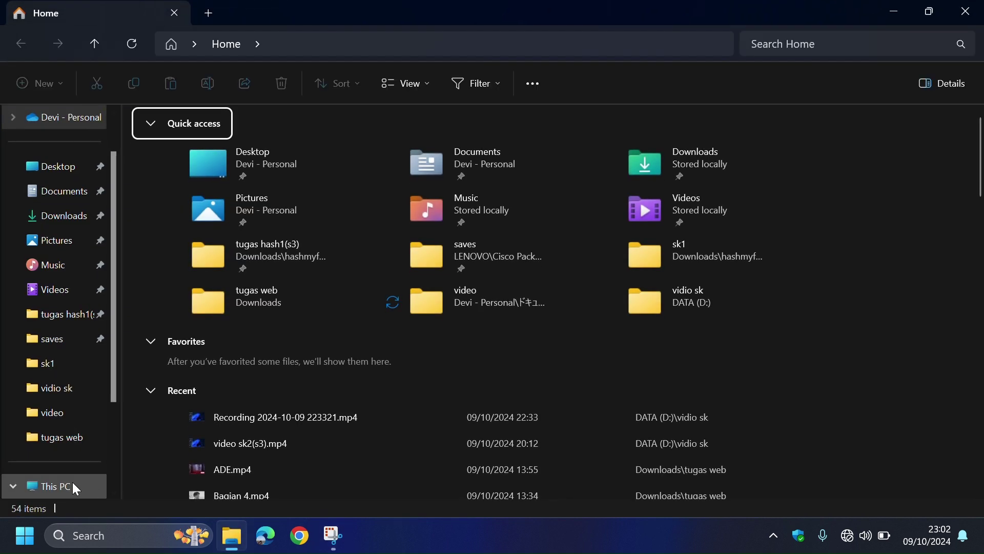
click(73, 485)
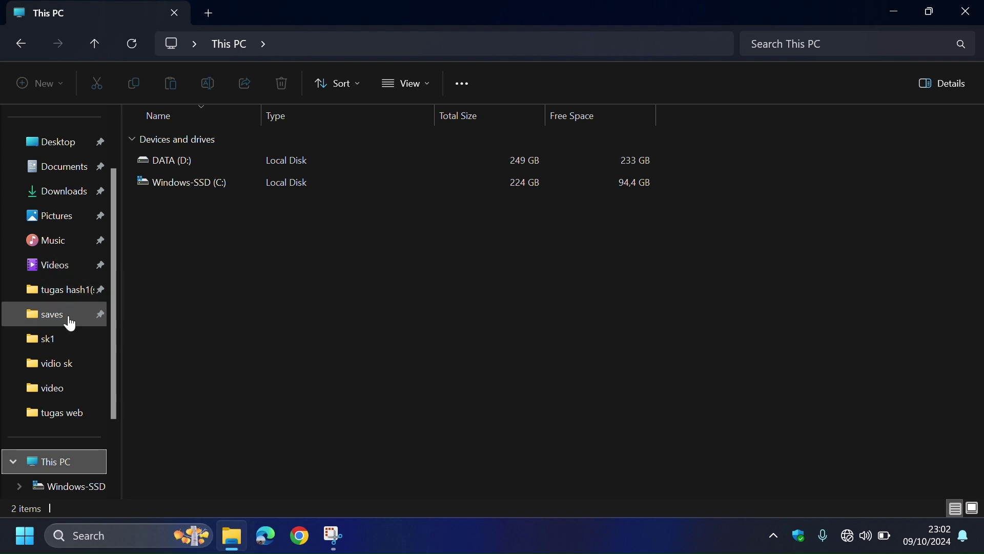
click(66, 334)
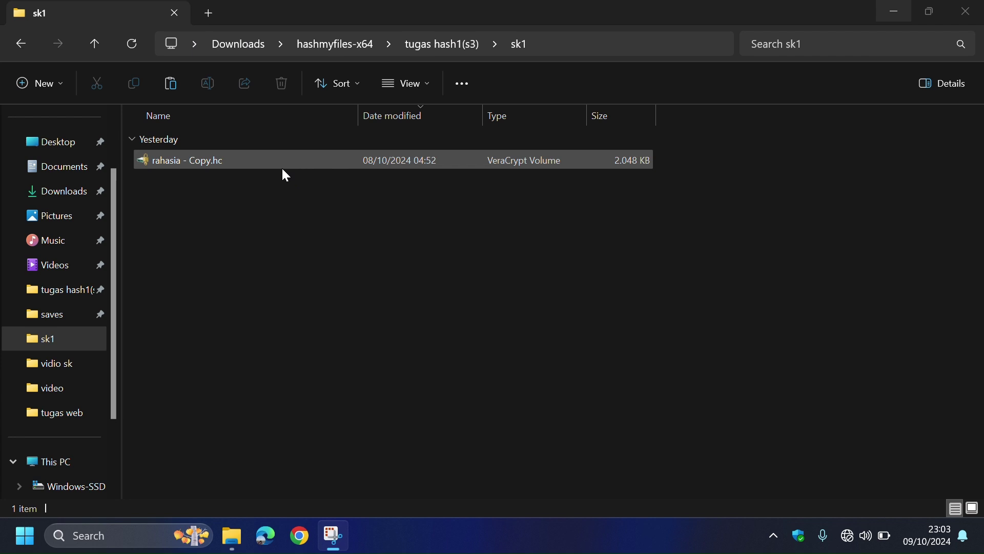
click(237, 163)
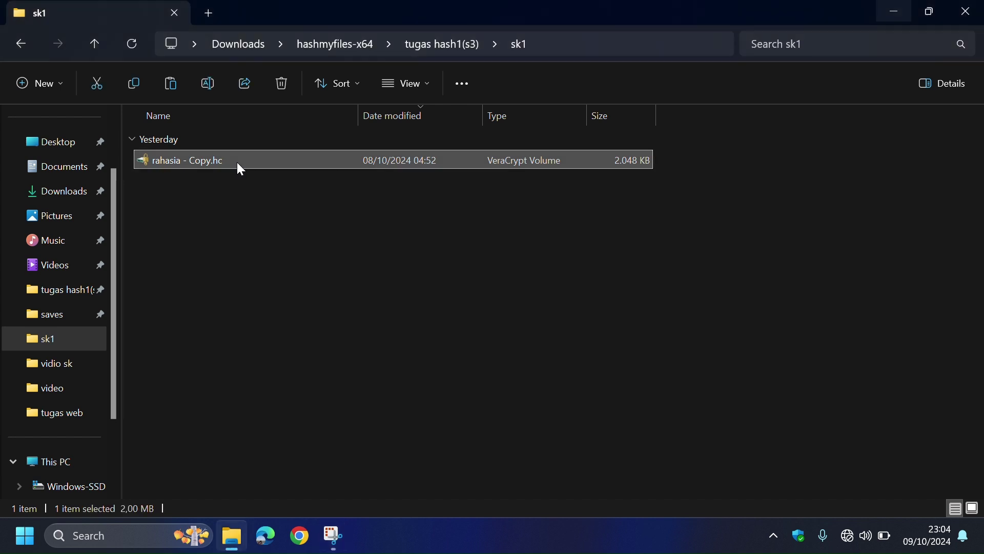
- Paste a duplicate of rahasia - Copy.hc in sk1, delete that duplicate, and show the desktop
key(ctrl+v)
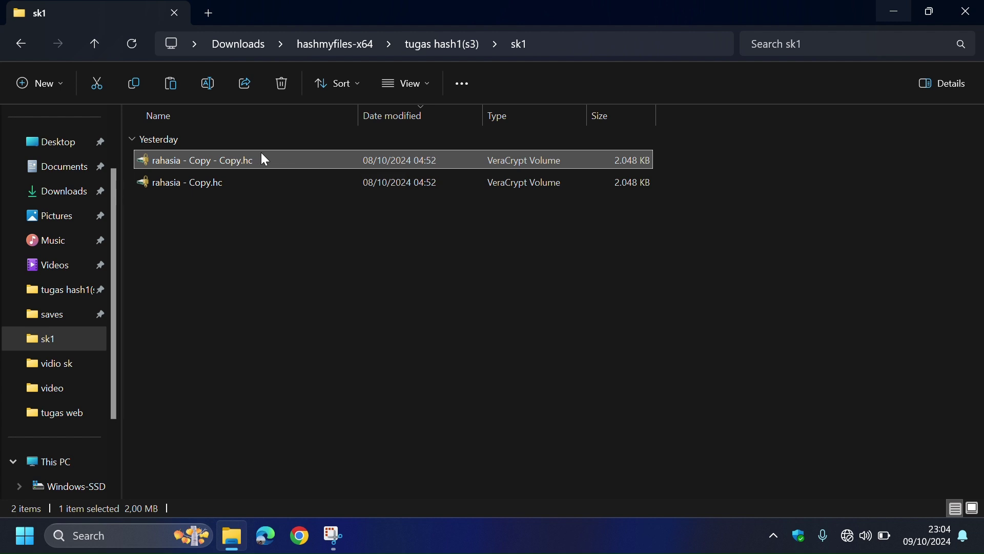
click(281, 86)
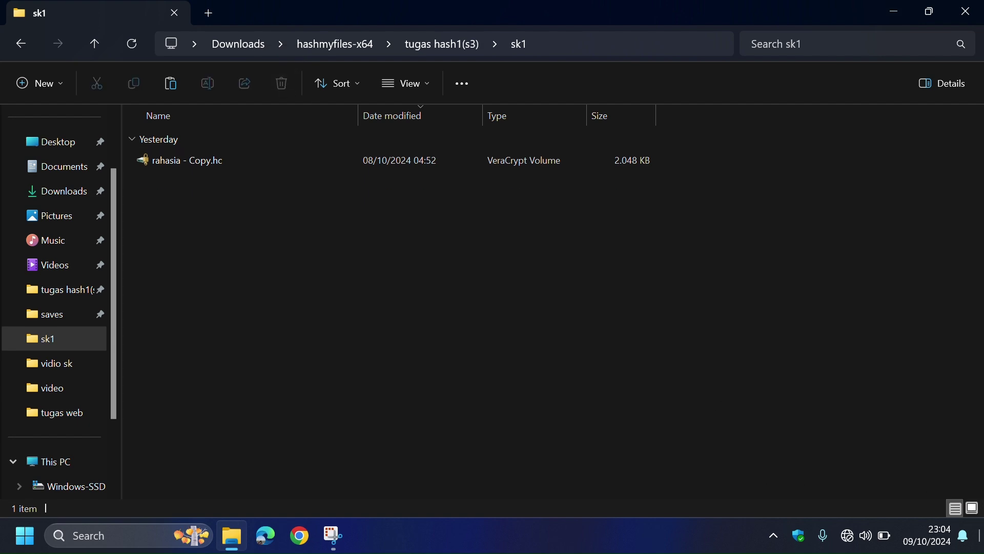
key(super+d)
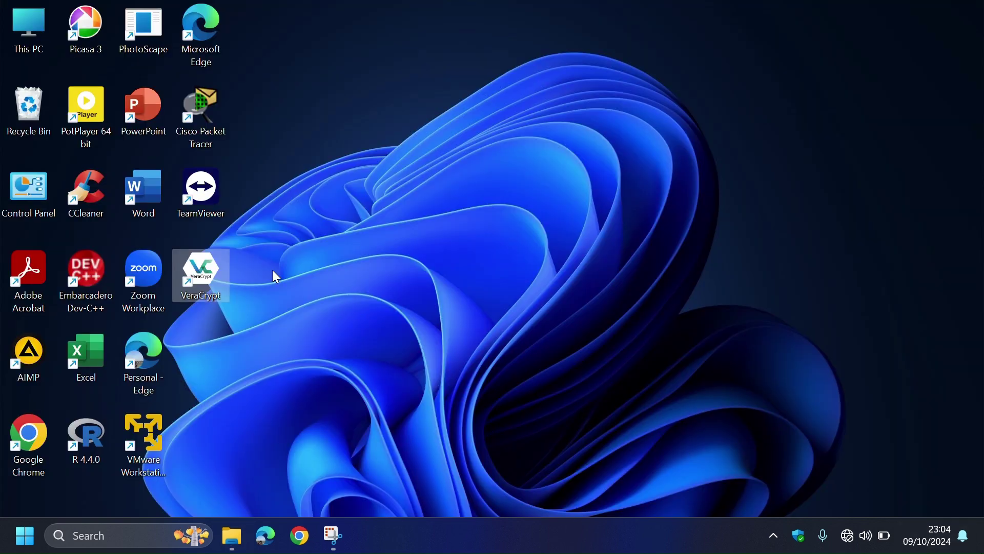
- Restore rahasia - Copy - Copy.hc from the Recycle Bin
click(23, 107)
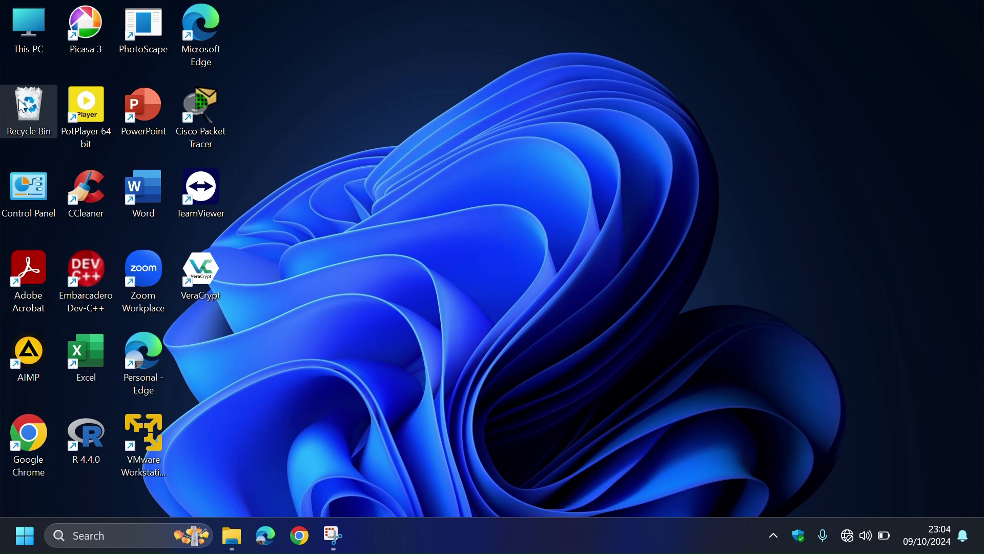
double_click(20, 104)
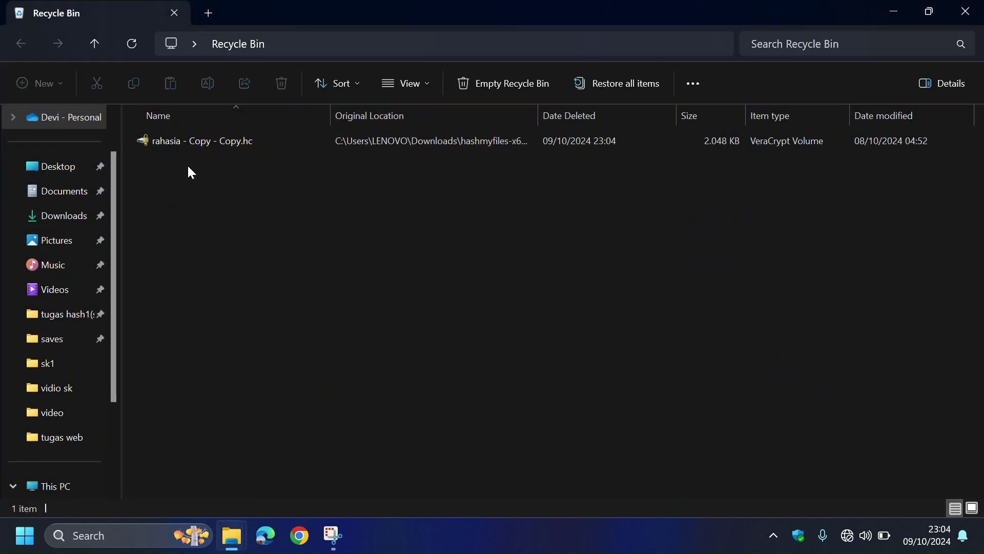
click(266, 142)
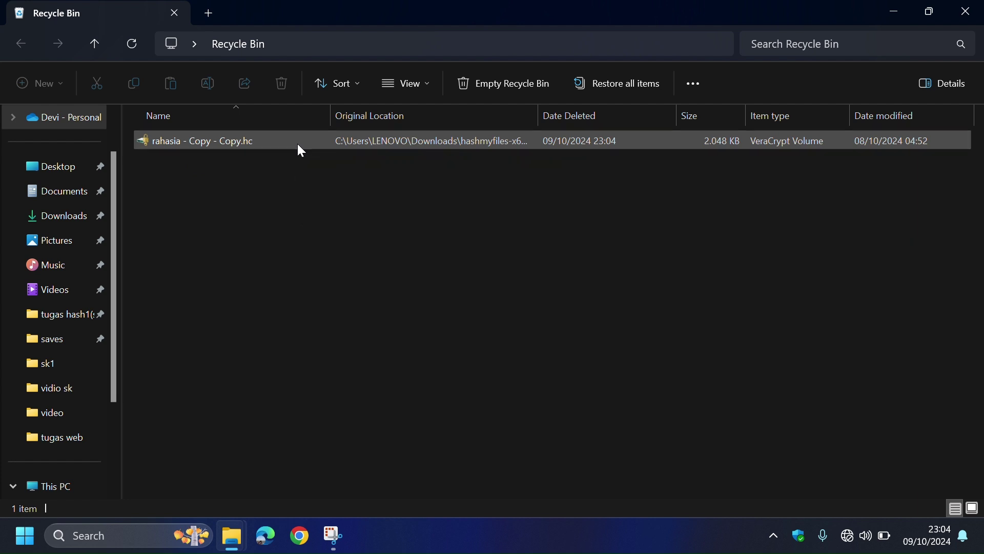
click(297, 144)
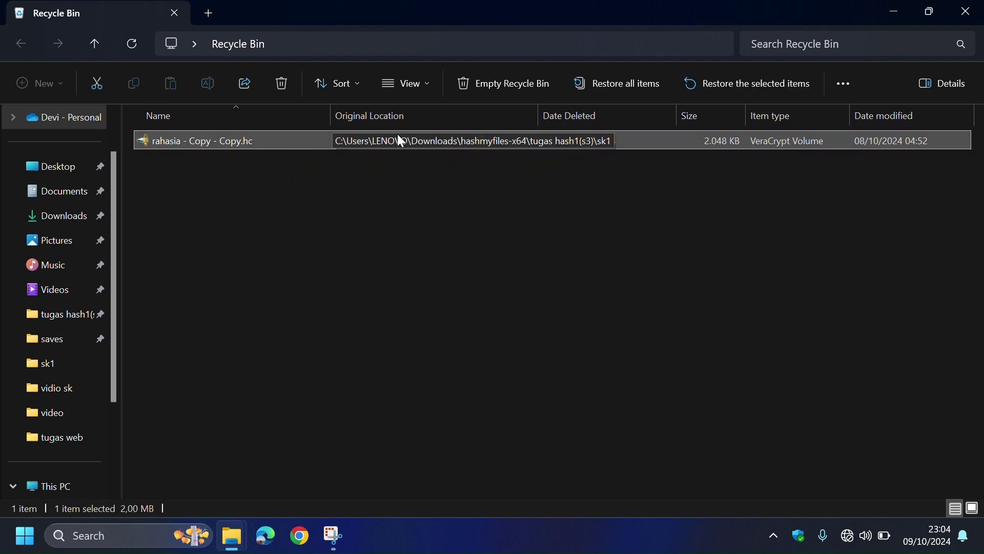
click(715, 91)
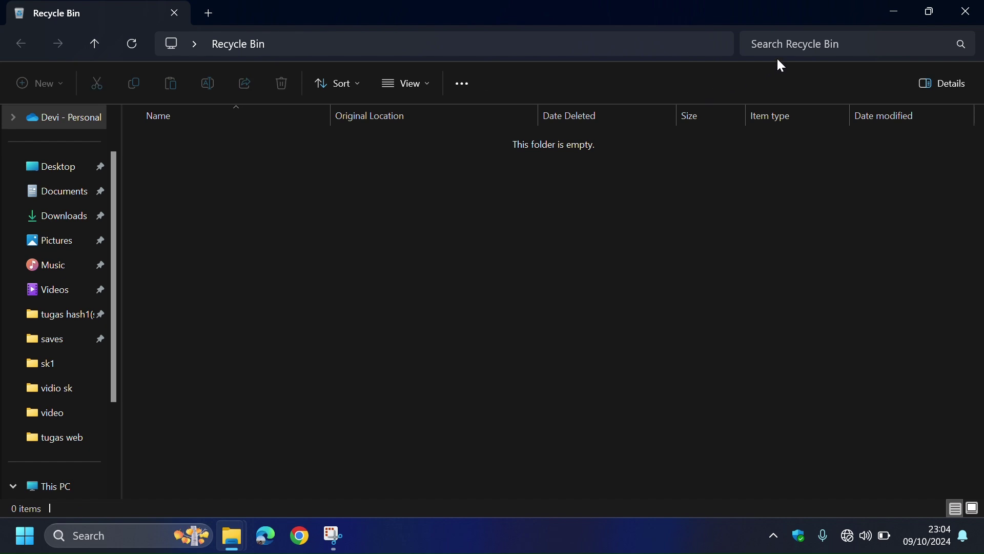
- Close the Recycle Bin, confirm the file is back in sk1, and show the desktop
click(966, 11)
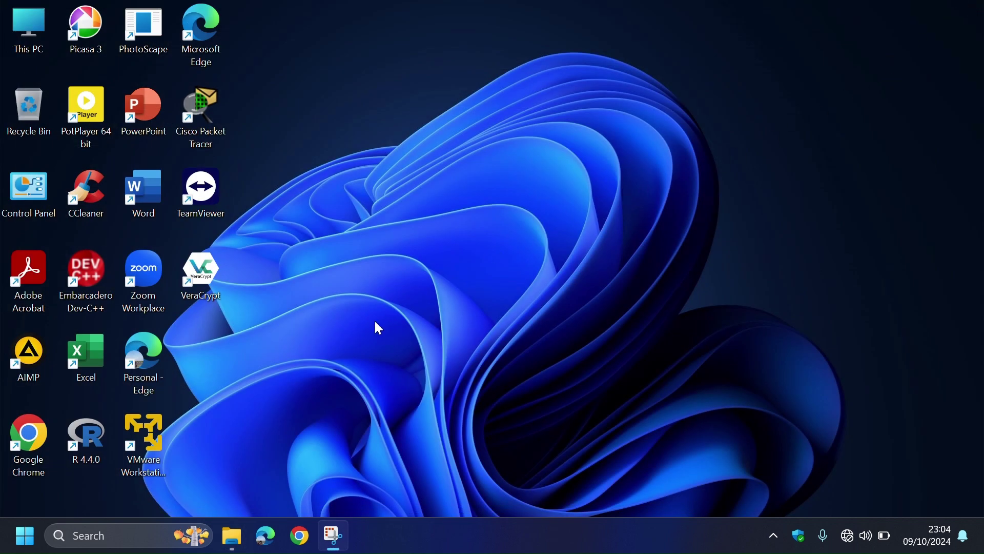
click(233, 538)
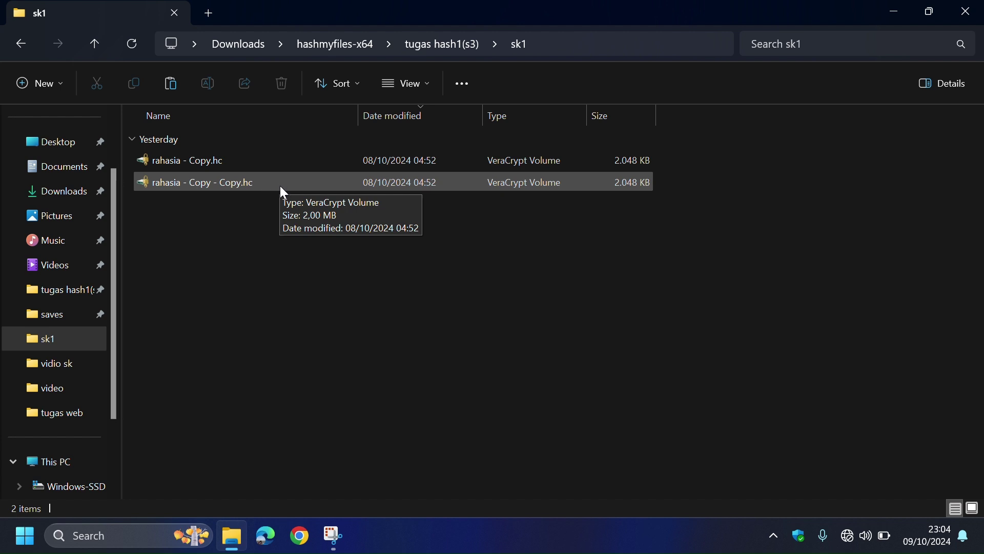
click(981, 533)
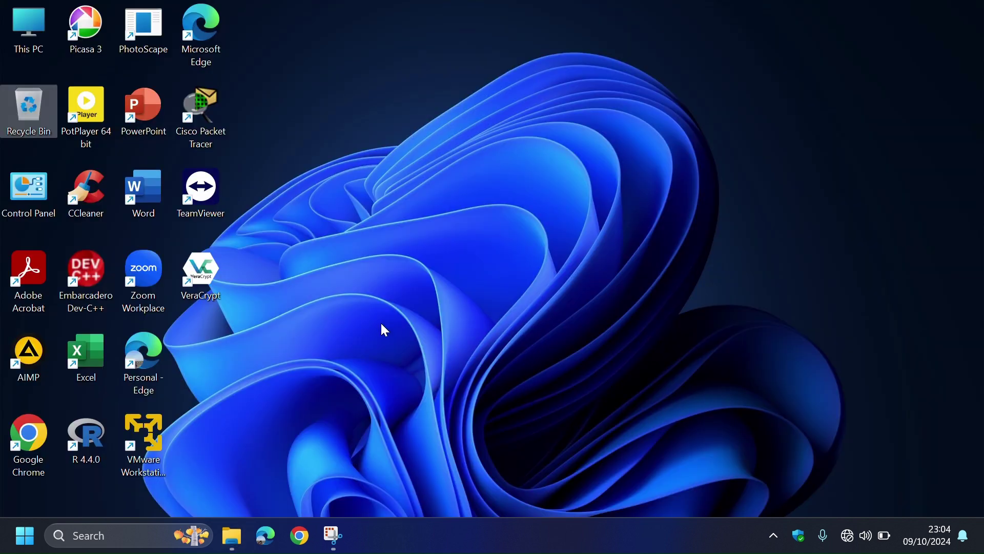
- Launch VeraCrypt and select sk1\rahasia - Copy - Copy.hc as the volume file
double_click(206, 272)
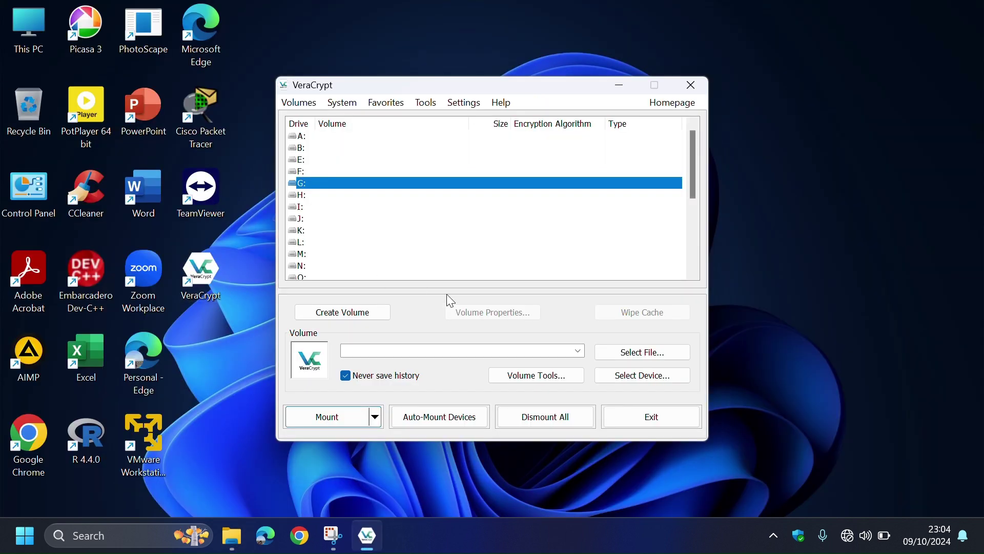
click(630, 356)
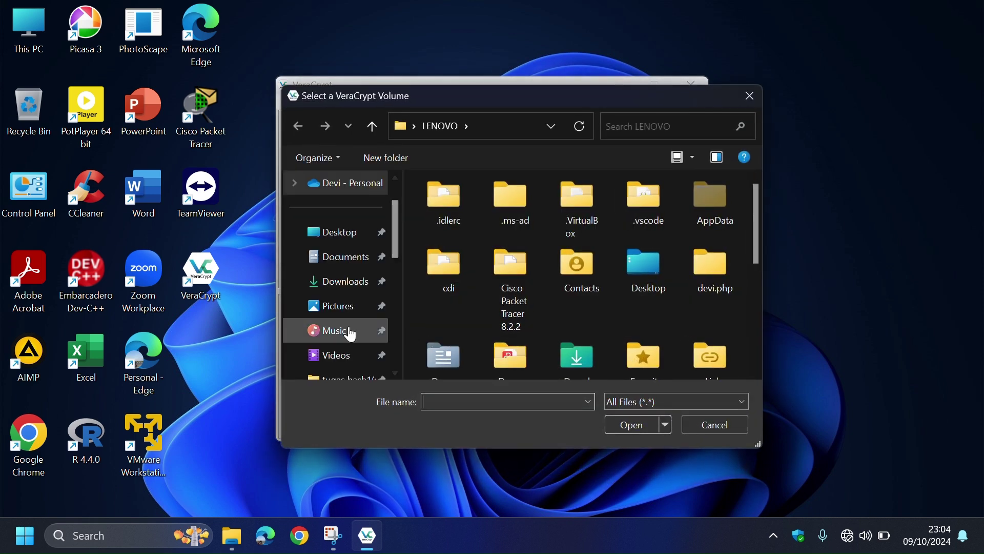
scroll(352, 334, down, 1)
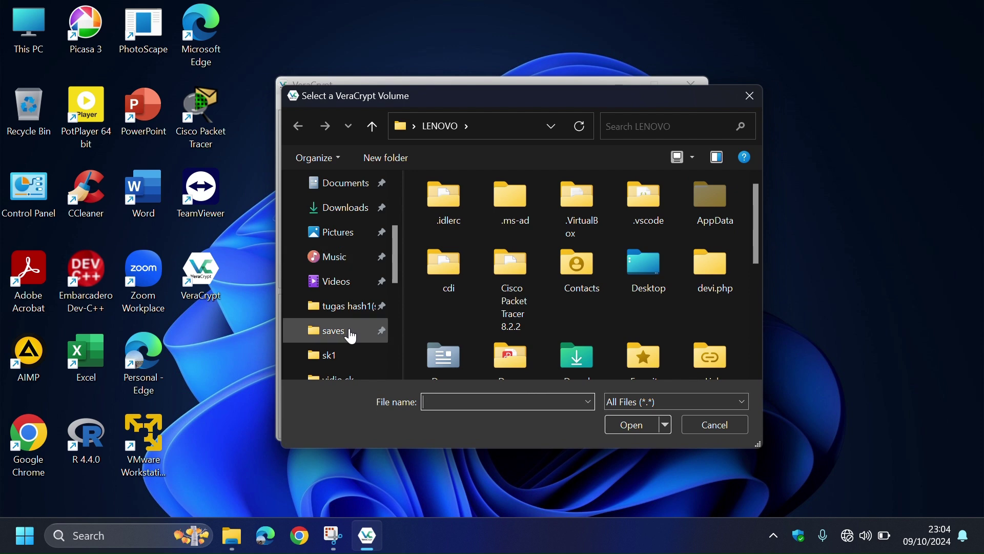
click(348, 349)
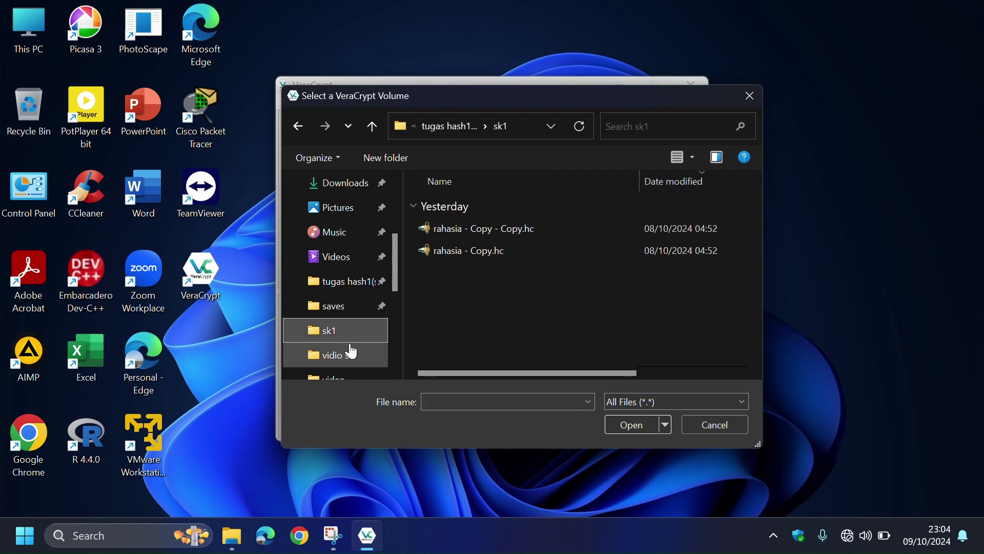
click(509, 226)
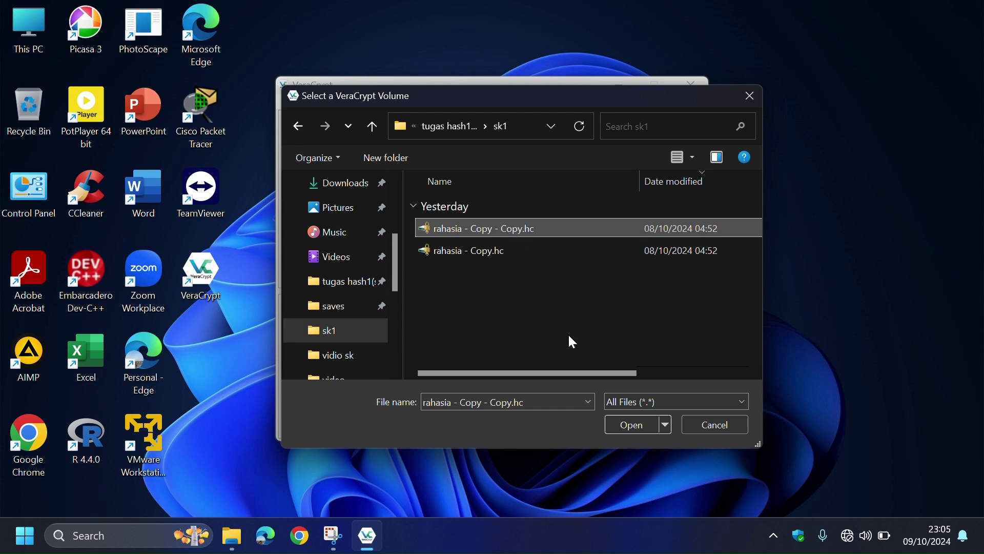
click(632, 425)
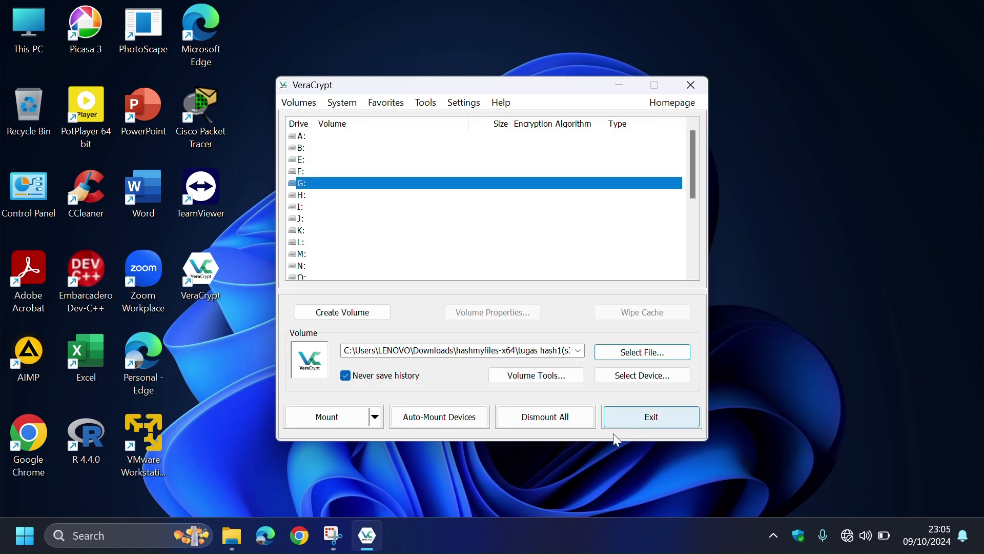
- Mount the container on drive G: with its password
click(343, 421)
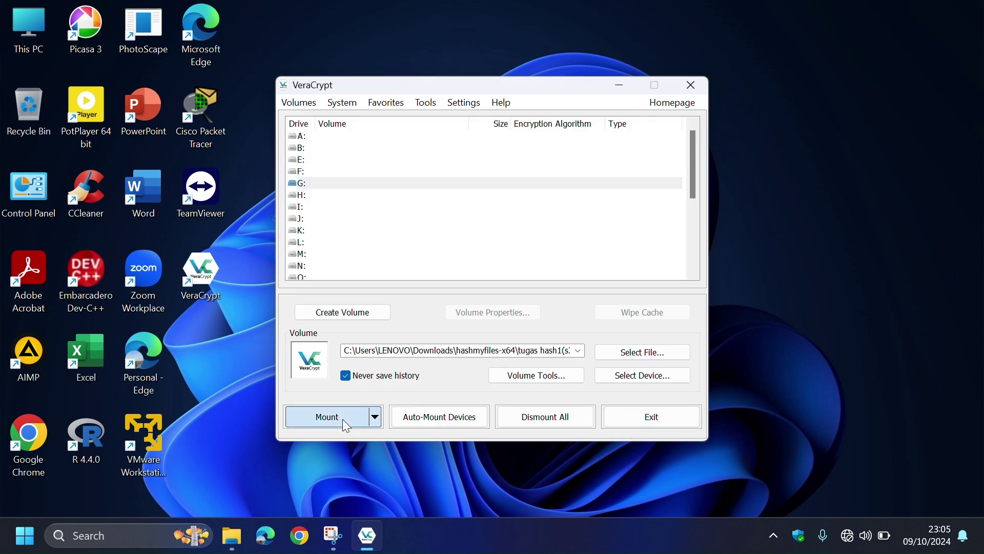
text(aaa)
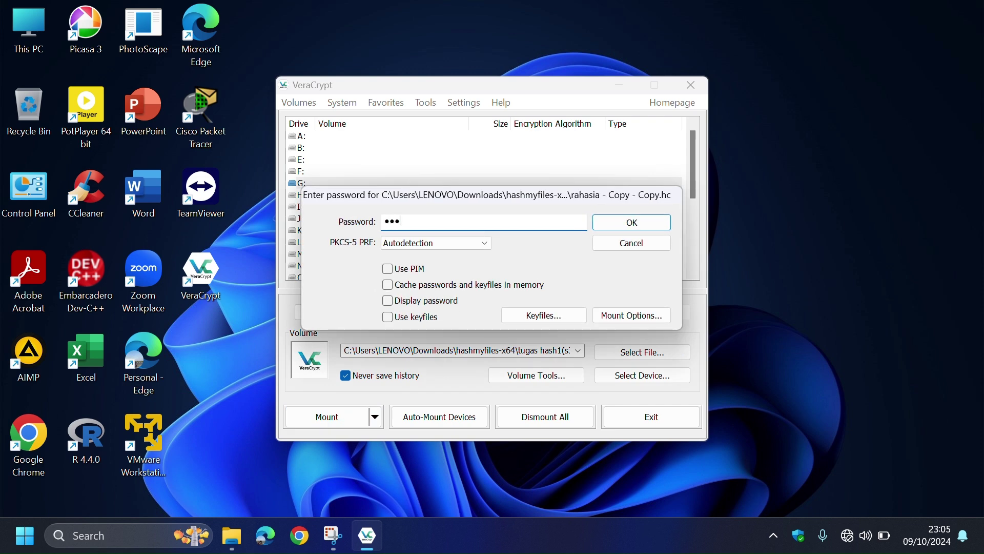
text(aa)
click(629, 227)
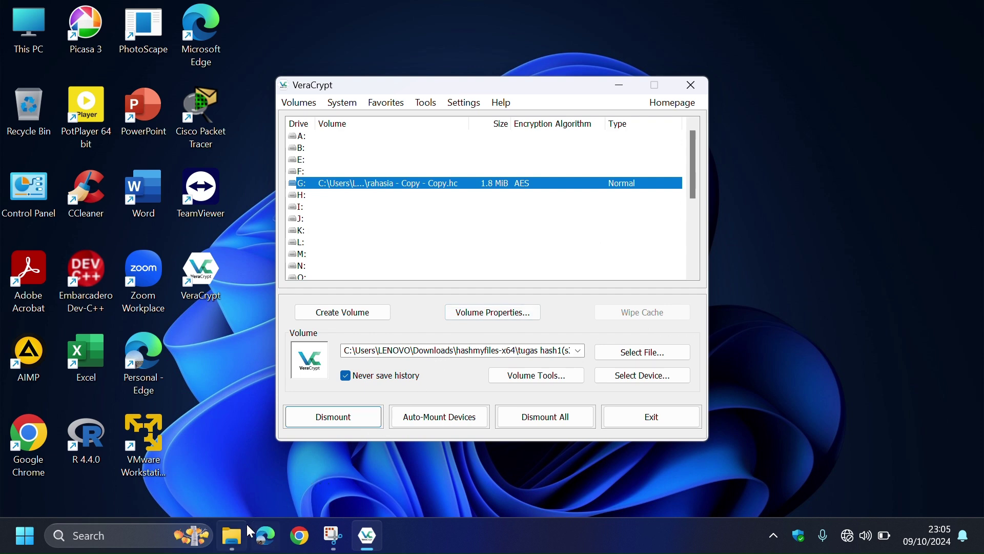
- From the sk1 folder window, go to This PC and open Local Disk (G:)
mouse_move(237, 536)
click(240, 539)
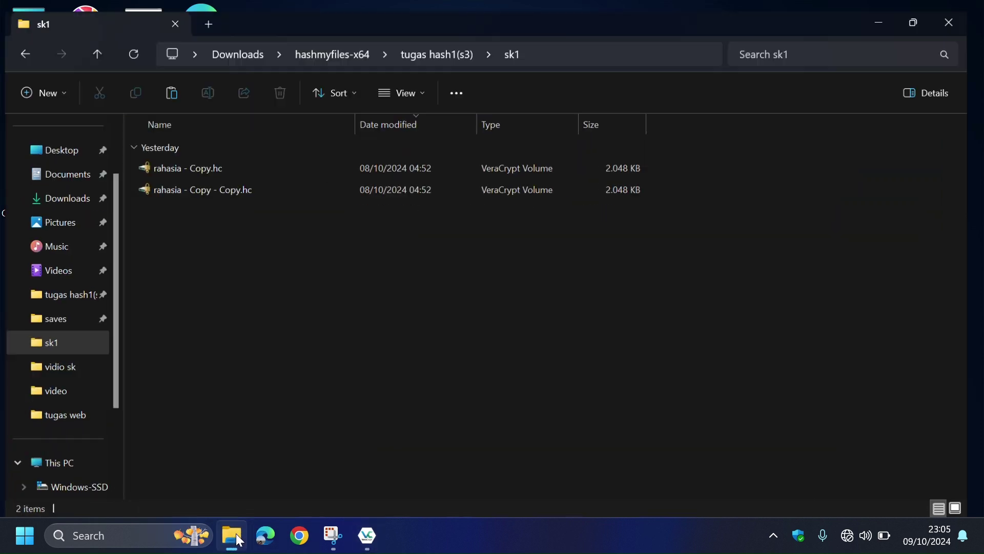
click(79, 465)
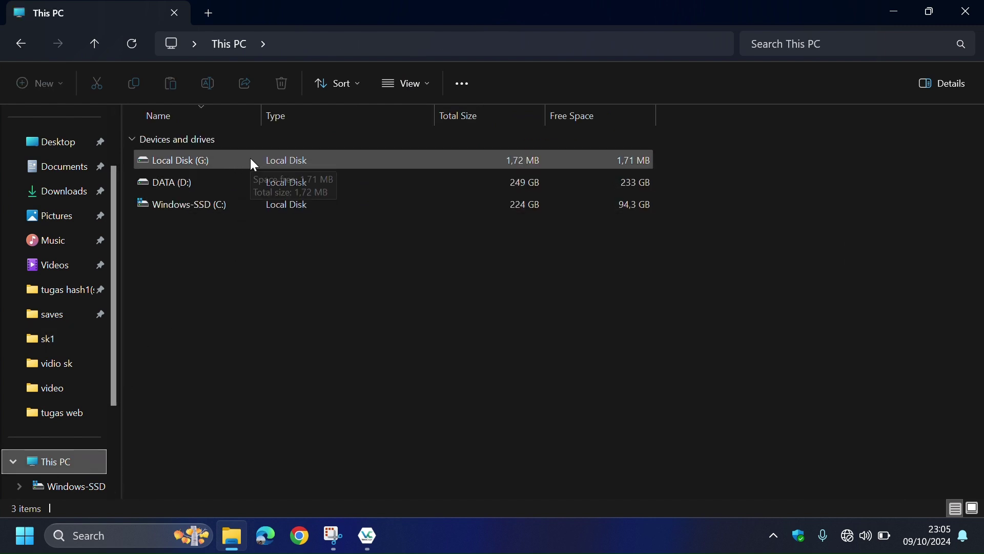
double_click(251, 162)
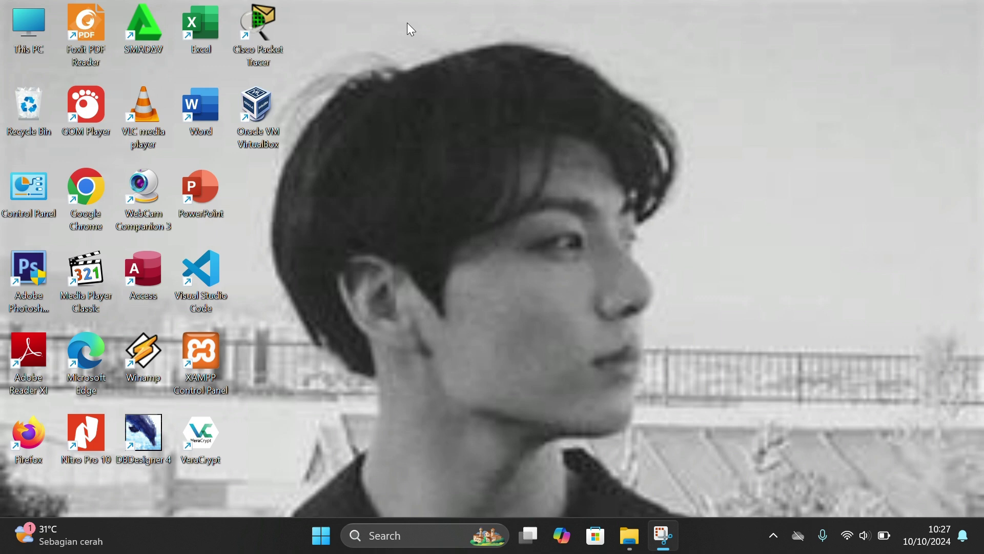
- Launch VeraCrypt Expander and select Documents\ekstensi.hc as the volume to expand
click(401, 538)
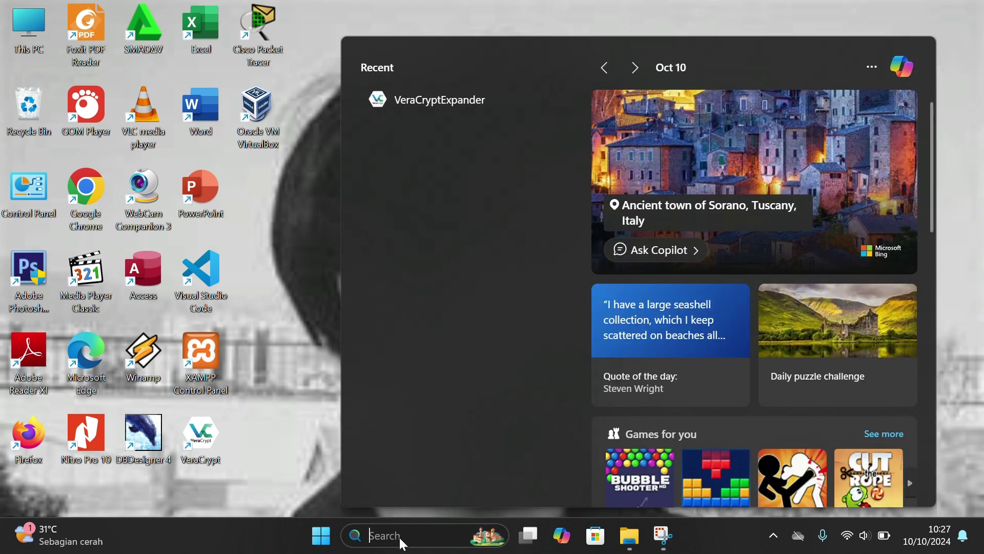
click(450, 92)
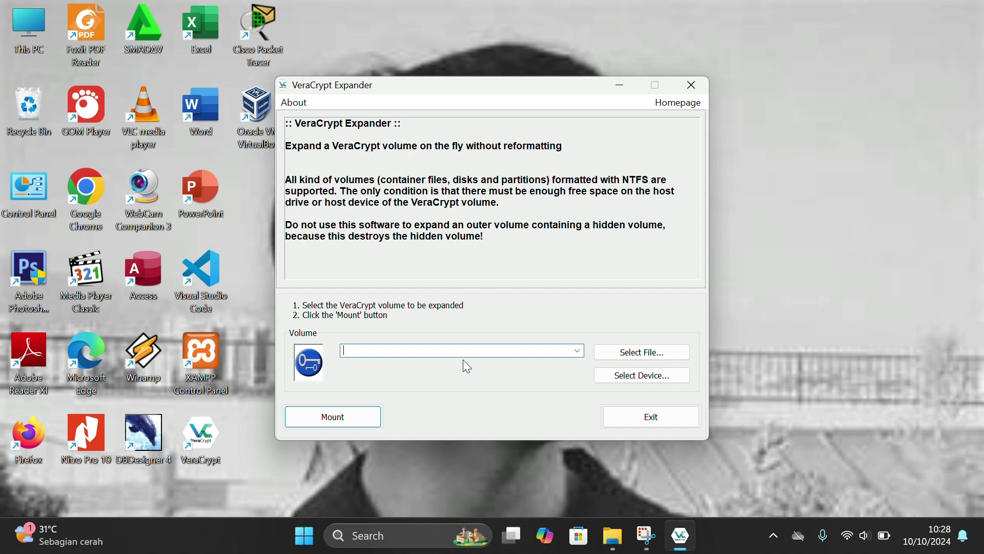
click(626, 353)
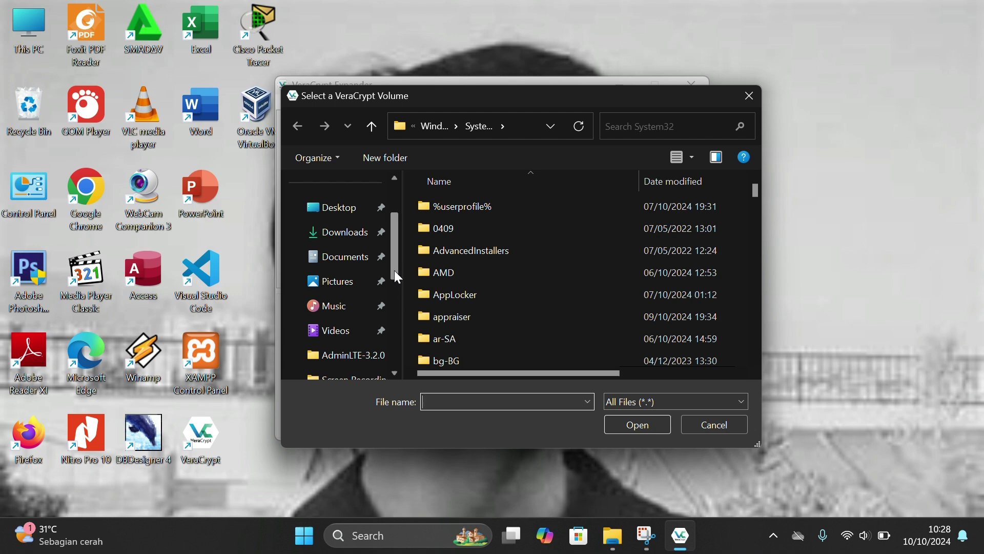
click(359, 266)
scroll(450, 297, down, 5)
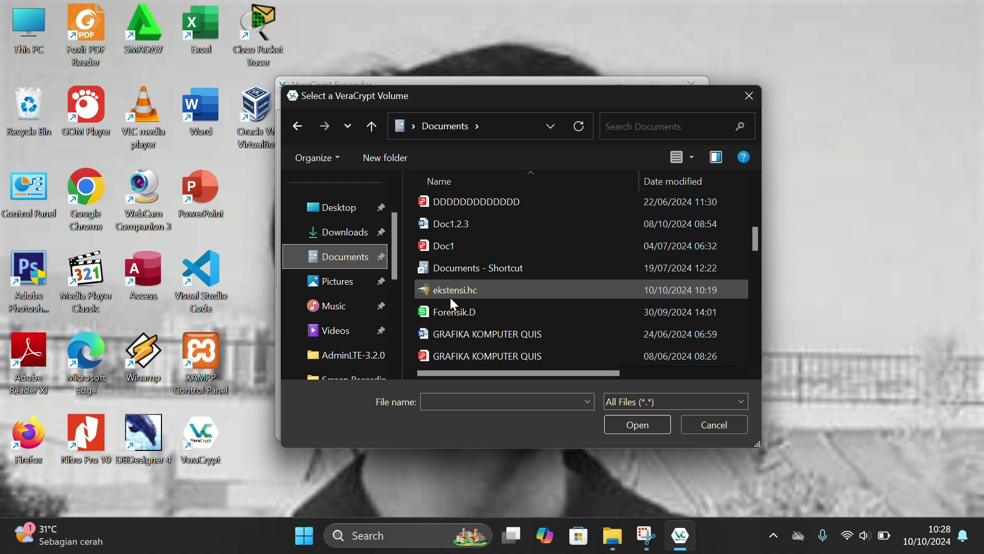
click(458, 292)
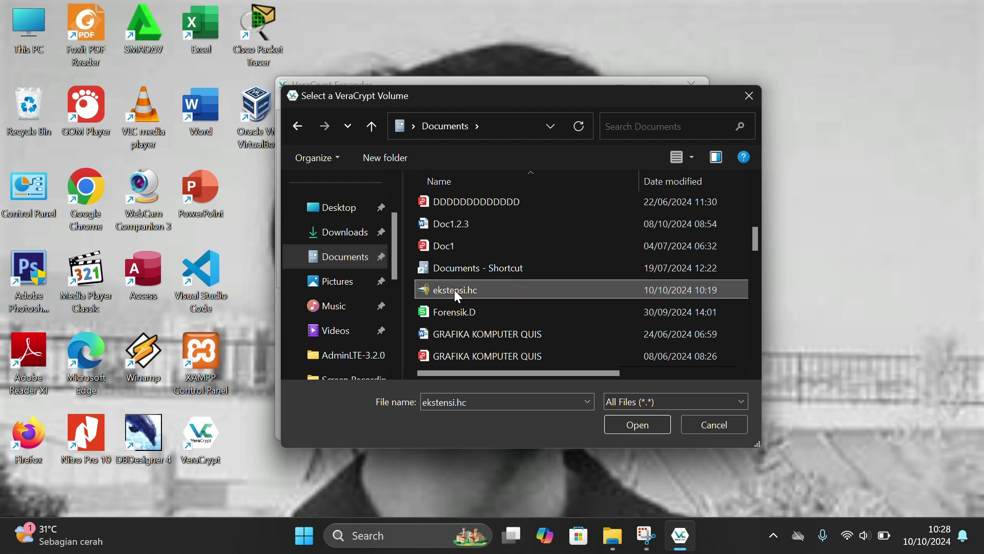
click(633, 427)
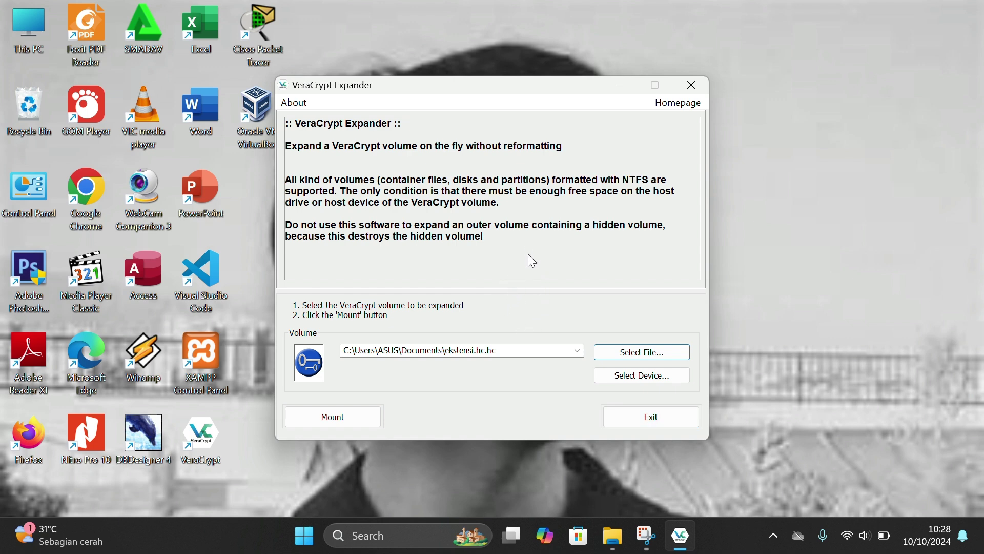
- Unlock ekstensi.hc (no hidden volume) with its password, accept the FAT warning, and enter 5 MB
click(336, 415)
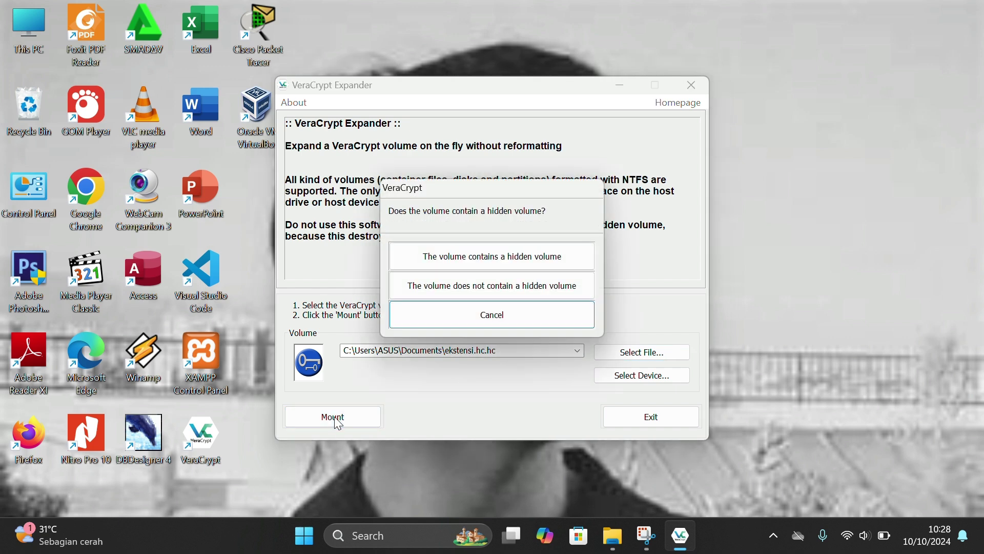
click(447, 290)
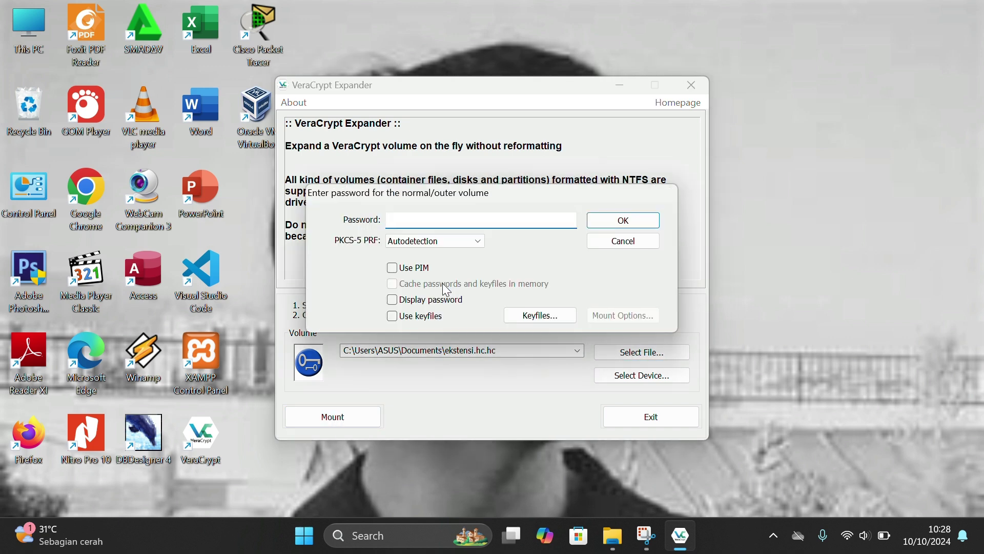
text(12345)
key(Return)
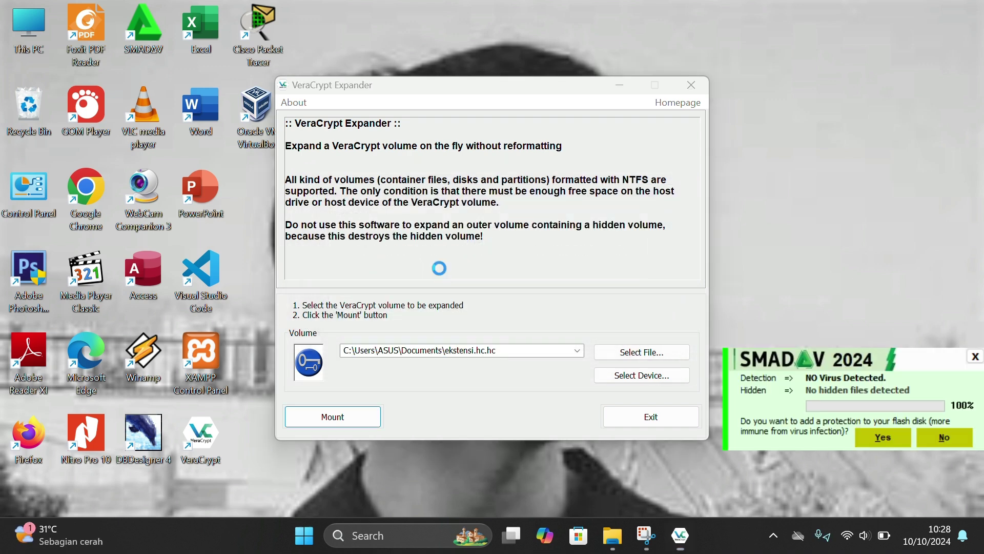
click(543, 339)
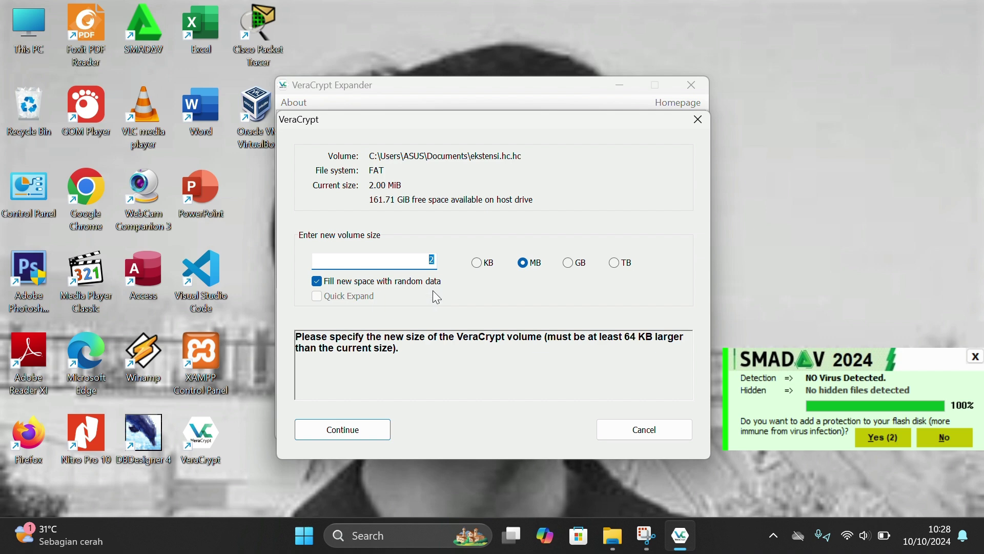
text(5)
click(356, 433)
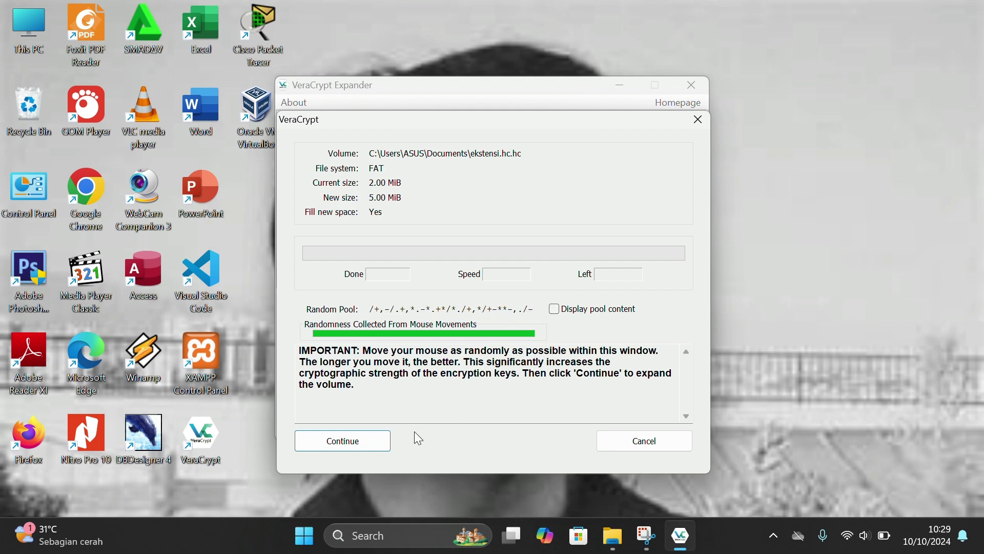
- Run the expansion of ekstensi.hc from 2.00 MiB to 5.00 MiB through to completion
click(357, 450)
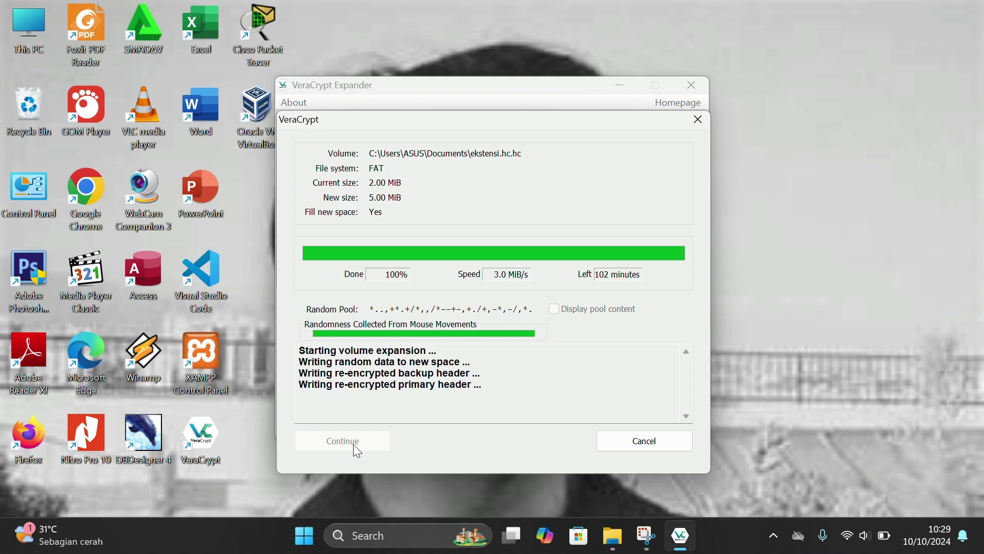